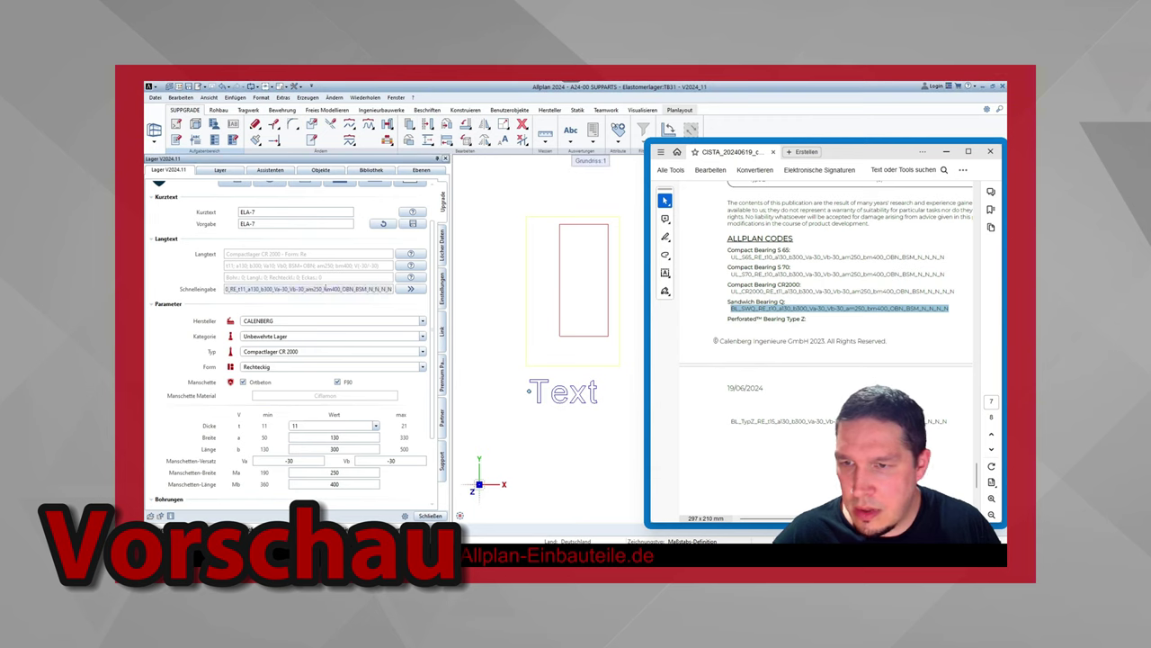
- Paste the Sandwich Bearing Q code BL_SWQ_RE_t10_a130_b300_Va-30_Vb-30_am250_bm400_OBN_BSM_N_N_N_N as the bearing's quick entry and apply it
right_click(326, 287)
left_click(347, 309)
left_click(409, 289)
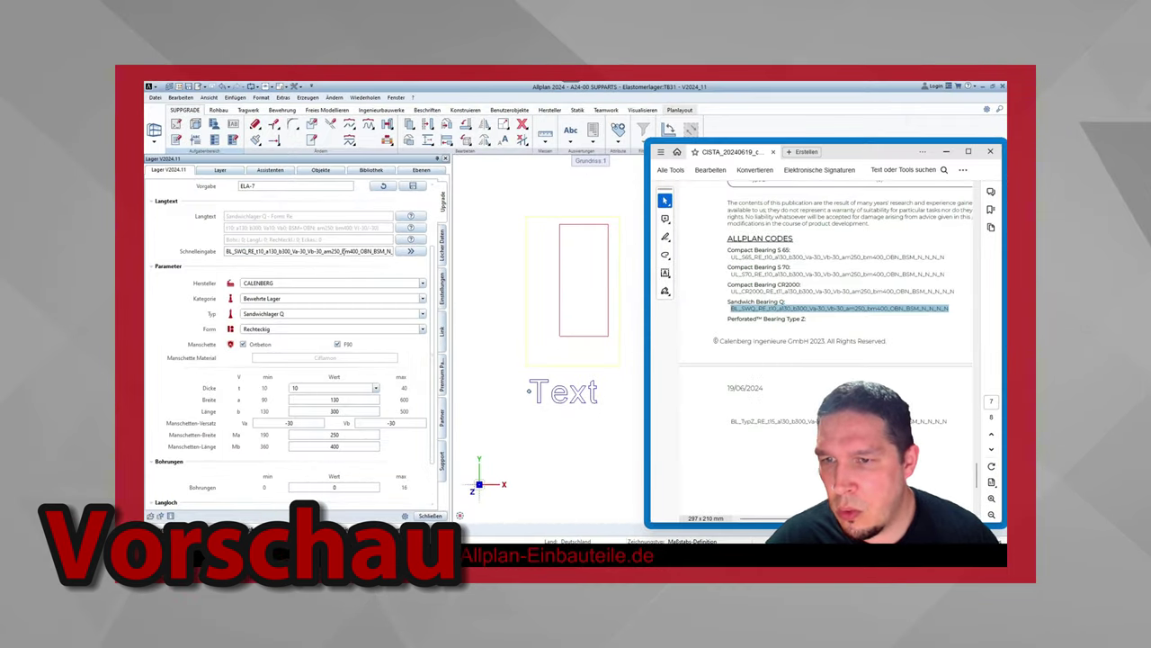
- Replace OBN with N in the Sandwich Bearing Q quick-entry code and apply the code to the bearing
left_click(347, 252)
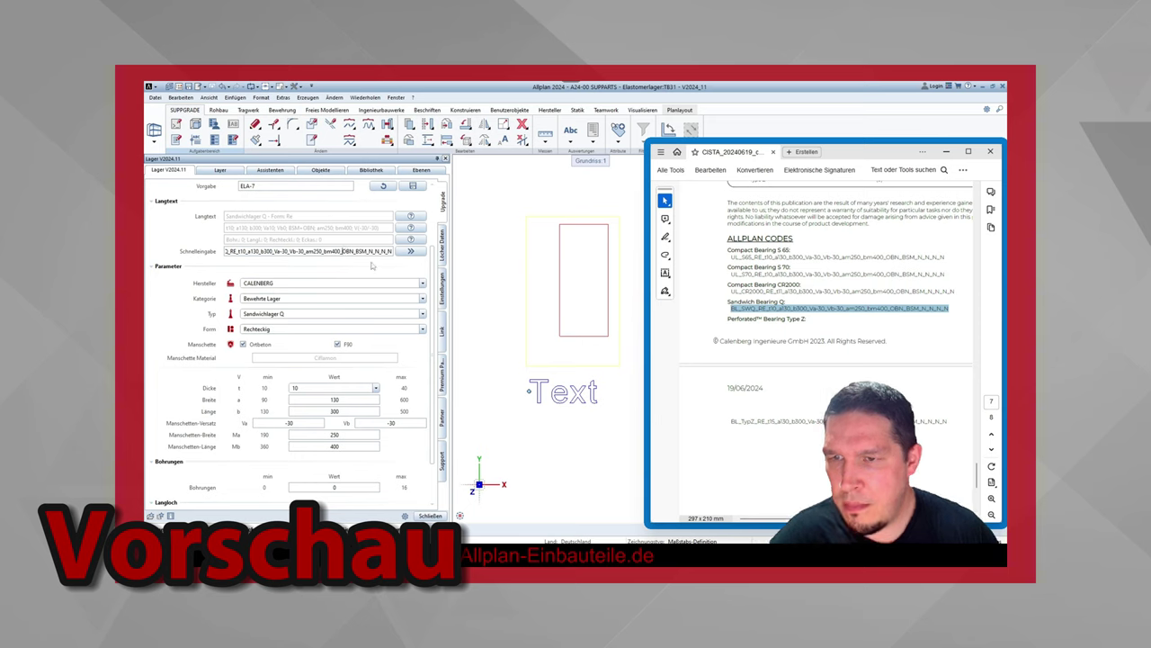
key("ctrl+a")
type("BL_SWQ_RE_t10_a130_b300_Va-30_Vb-30_am250_bm400_OBN_BSM_N_N_N_N")
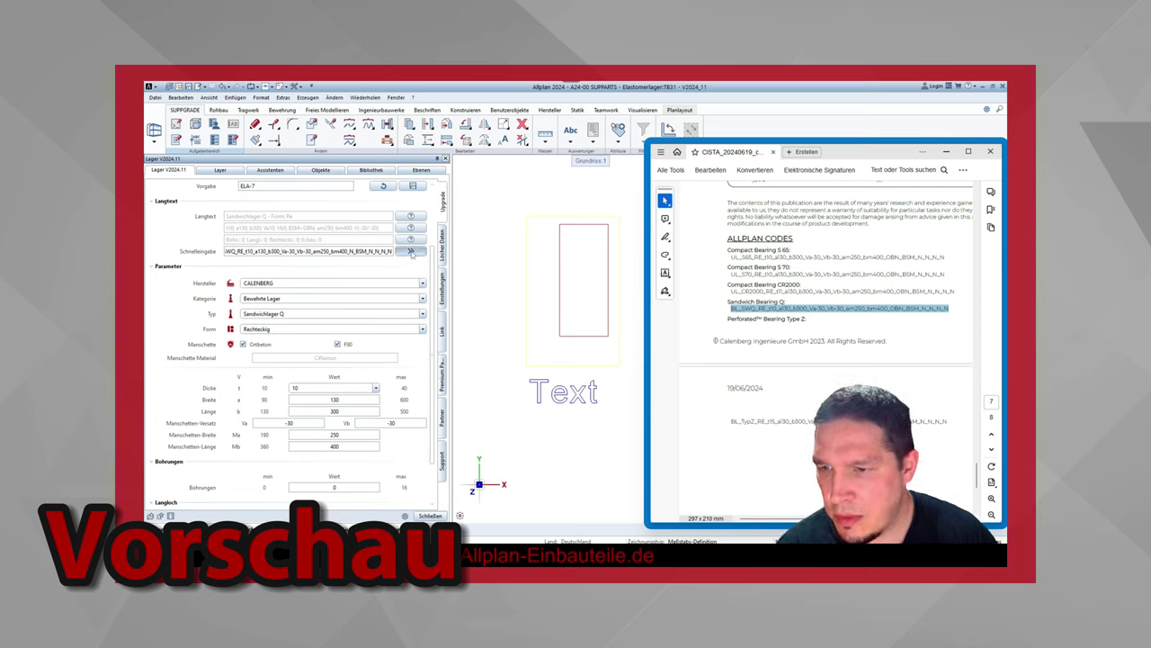
left_click(411, 252)
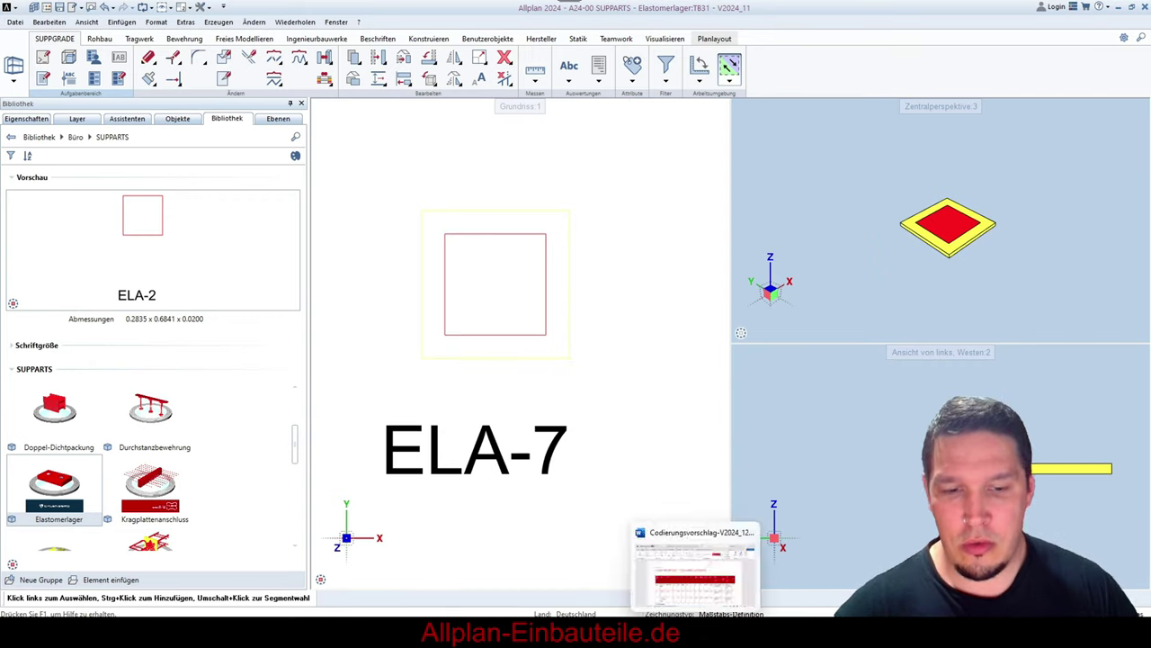
- Consult the CISTA and SUPPARTS code interface table in the Word document Codierungsvorschlag-V2024_12, and minimize the document
left_click(693, 548)
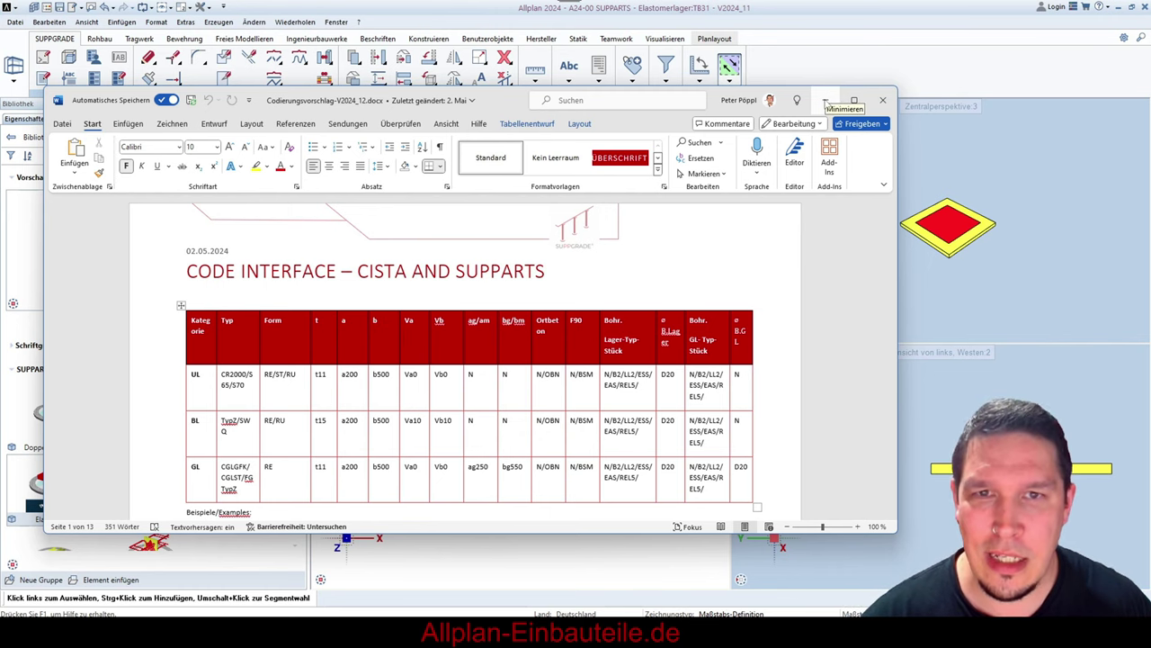
left_click(824, 102)
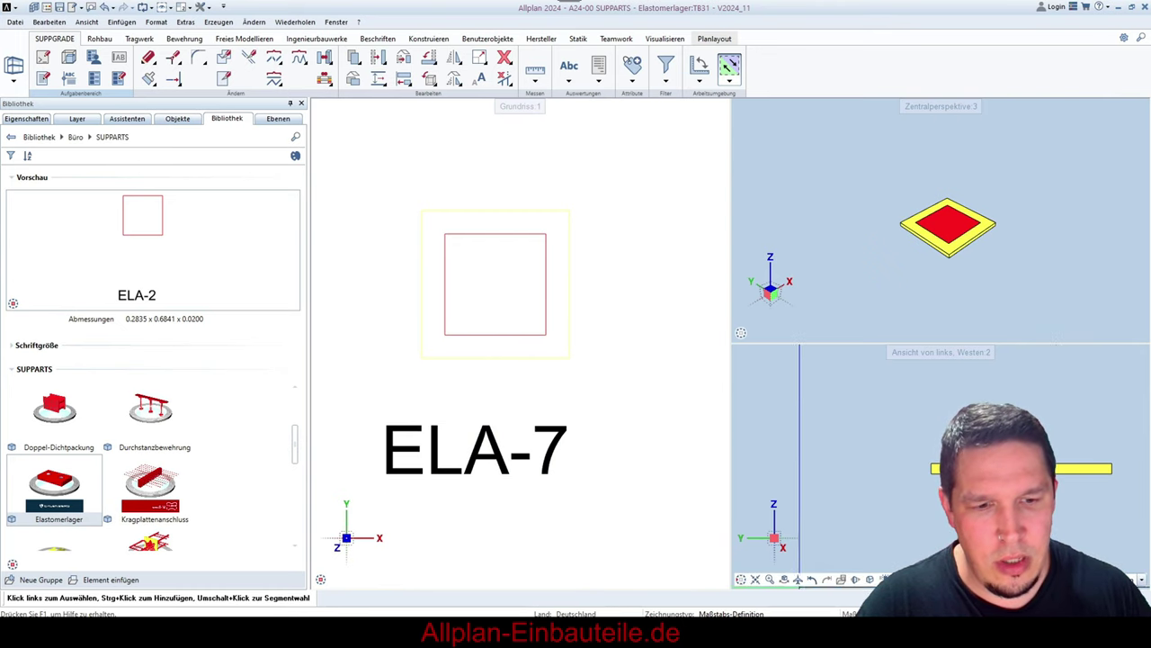
- Fit the bearing in the side and perspective views, and open the ELA-7 bearing's properties from the floor plan
left_click(753, 581)
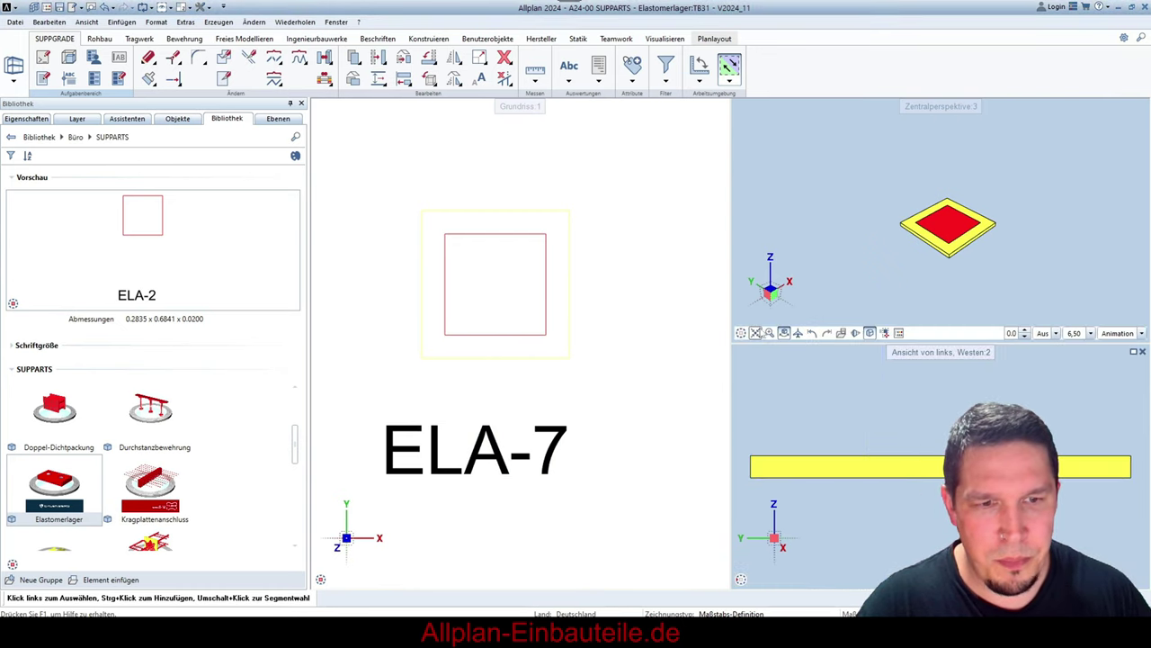
left_click(756, 333)
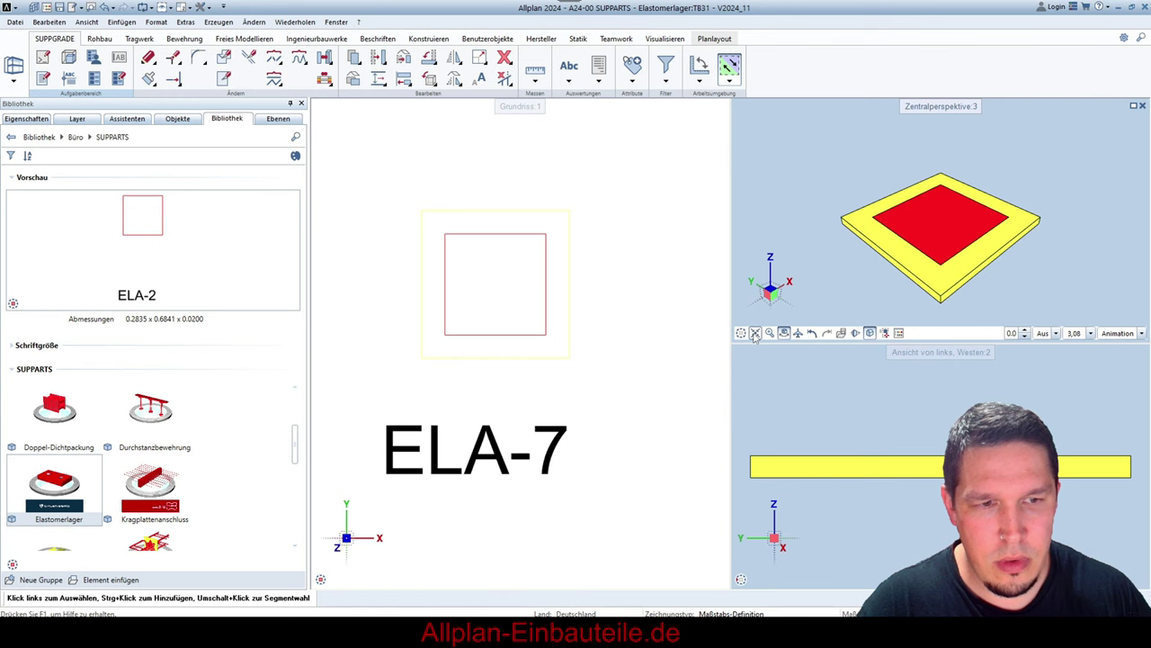
double_click(476, 336)
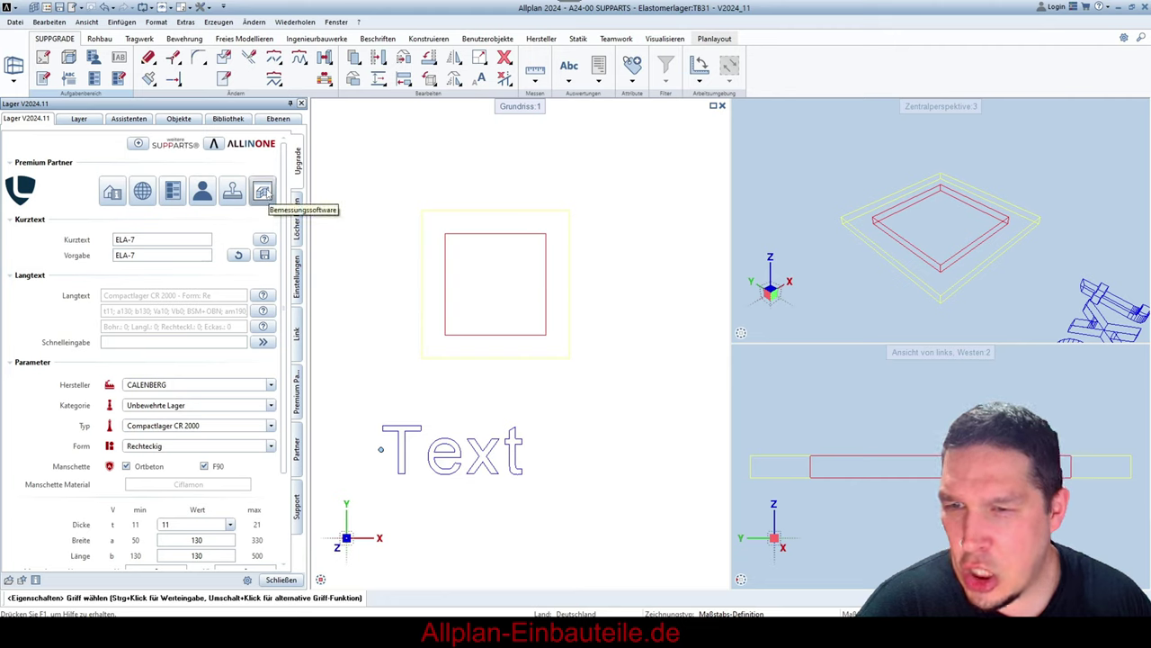
- Open Calenberg's design software web page from the bearing's premium partner links and review the CISTA description
left_click(299, 388)
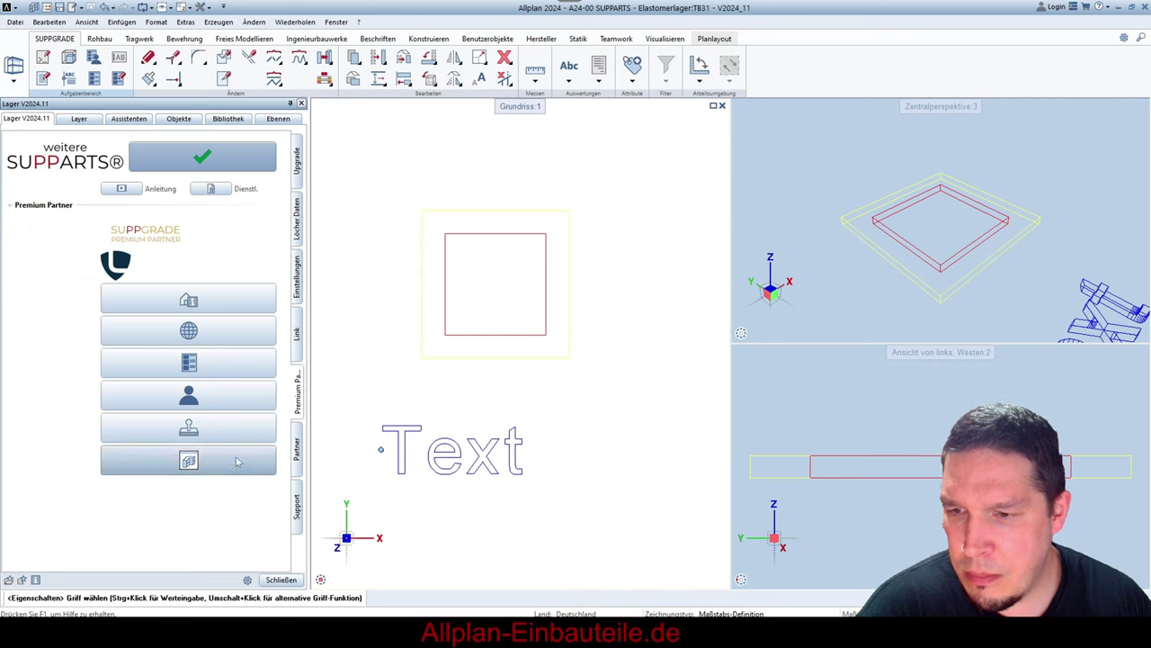
left_click(297, 166)
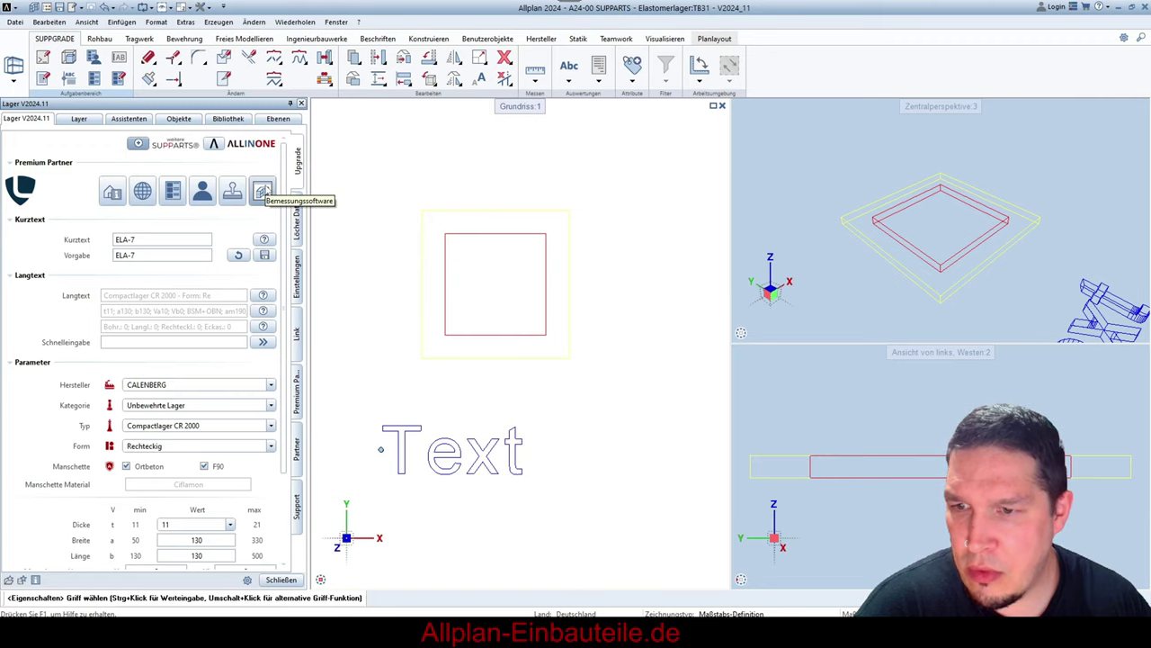
left_click(262, 190)
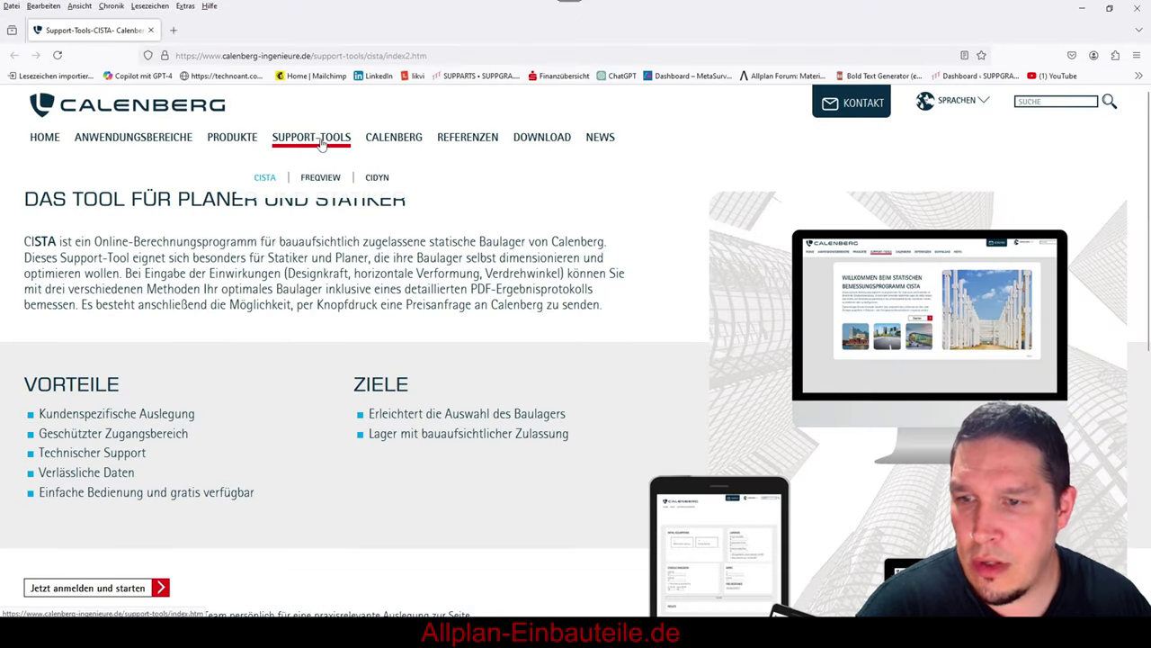
scroll(266, 241, "down", 3)
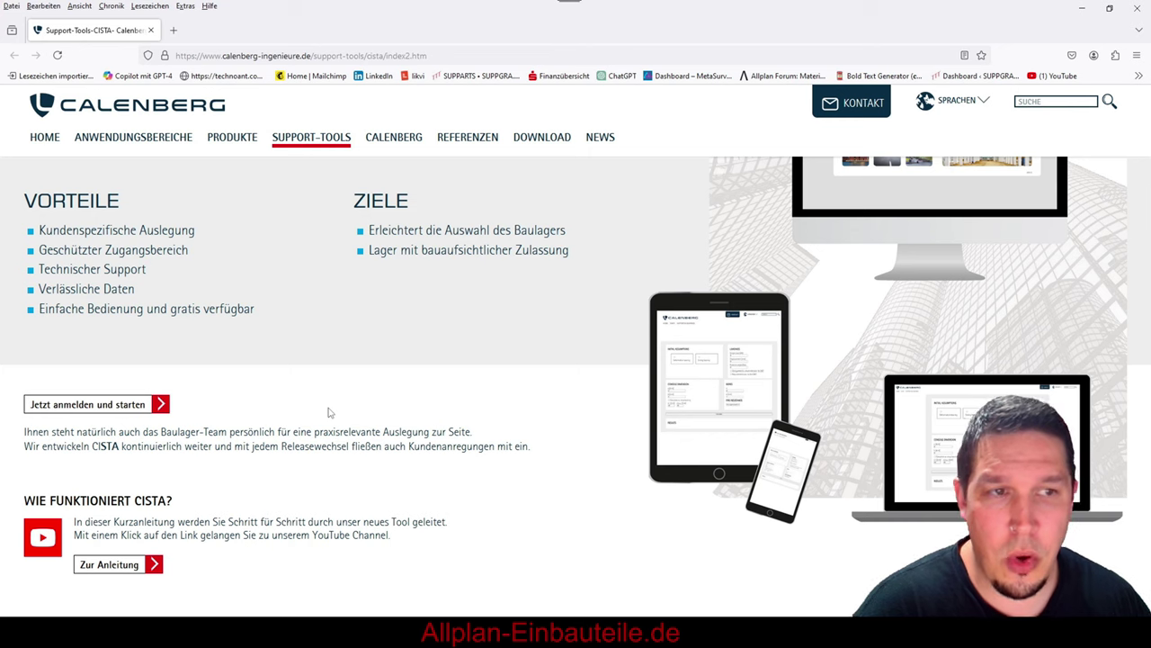
scroll(328, 412, "up", 3)
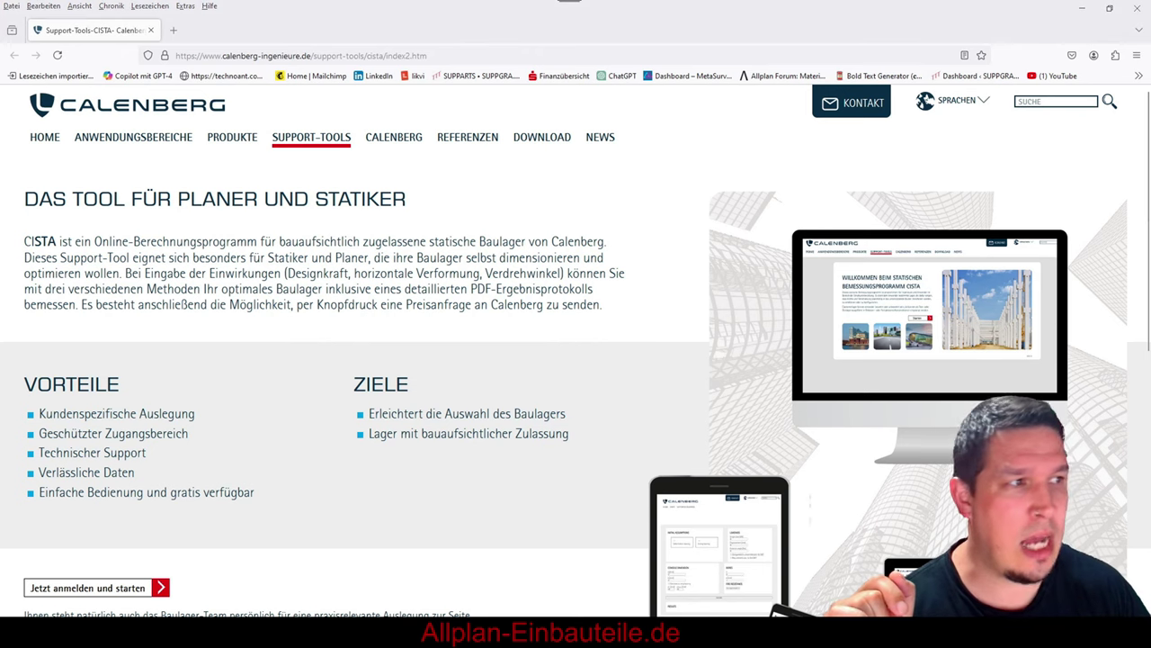
- Switch to the CISTA PDF report and copy the Compact Bearing S 65 code from its Allplan codes
left_click_drag(1150, 250, 575, 7)
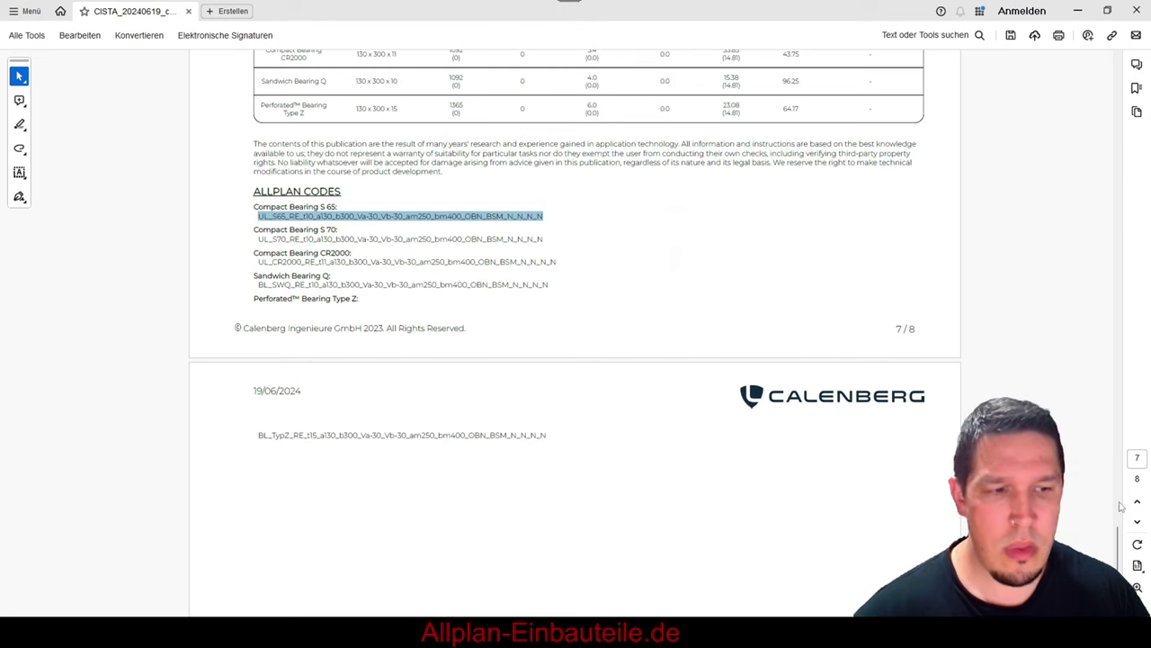
left_click_drag(1120, 538, 1084, 548)
scroll(447, 221, "up", 1)
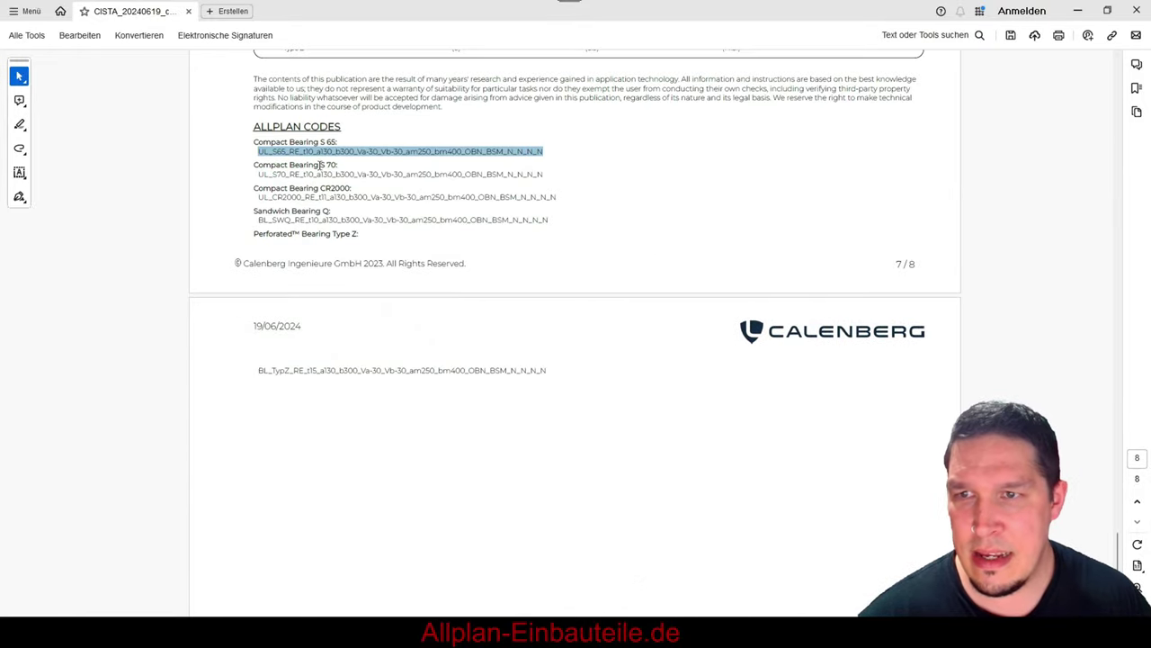
left_click(255, 151)
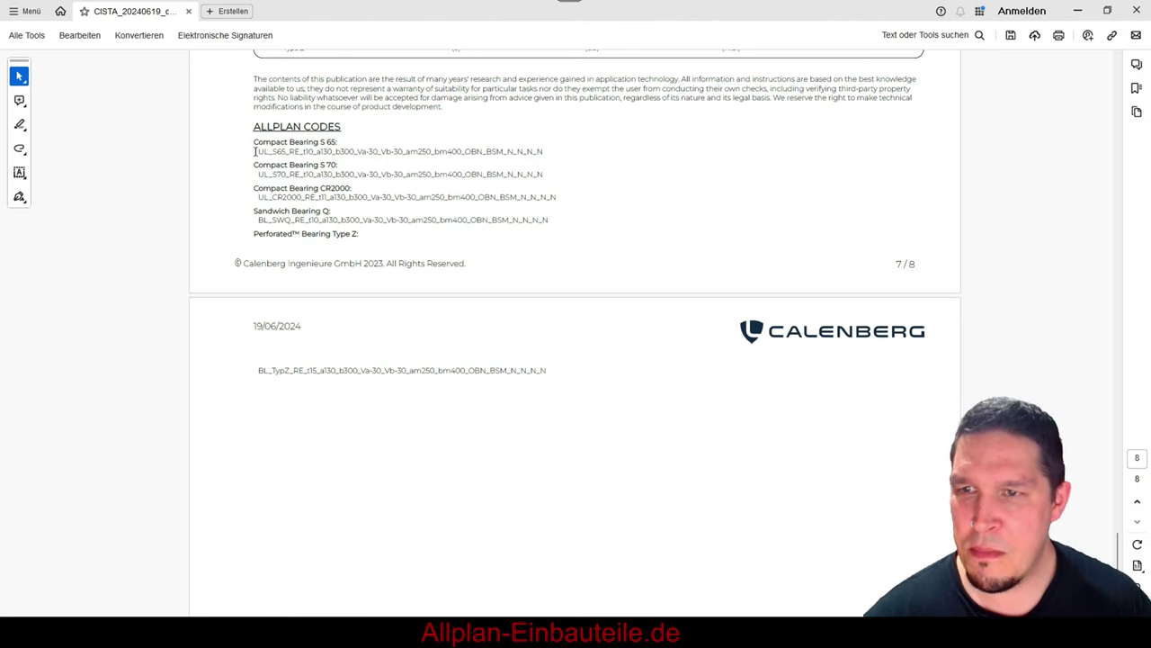
left_click_drag(255, 151, 533, 156)
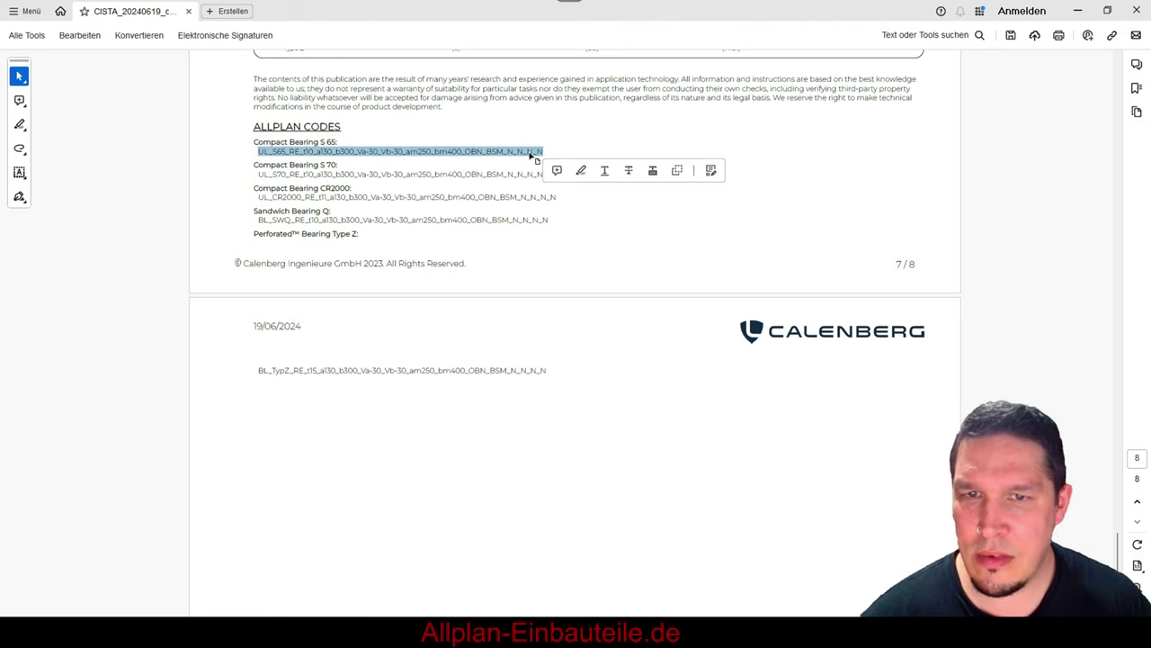
right_click(466, 157)
left_click(490, 171)
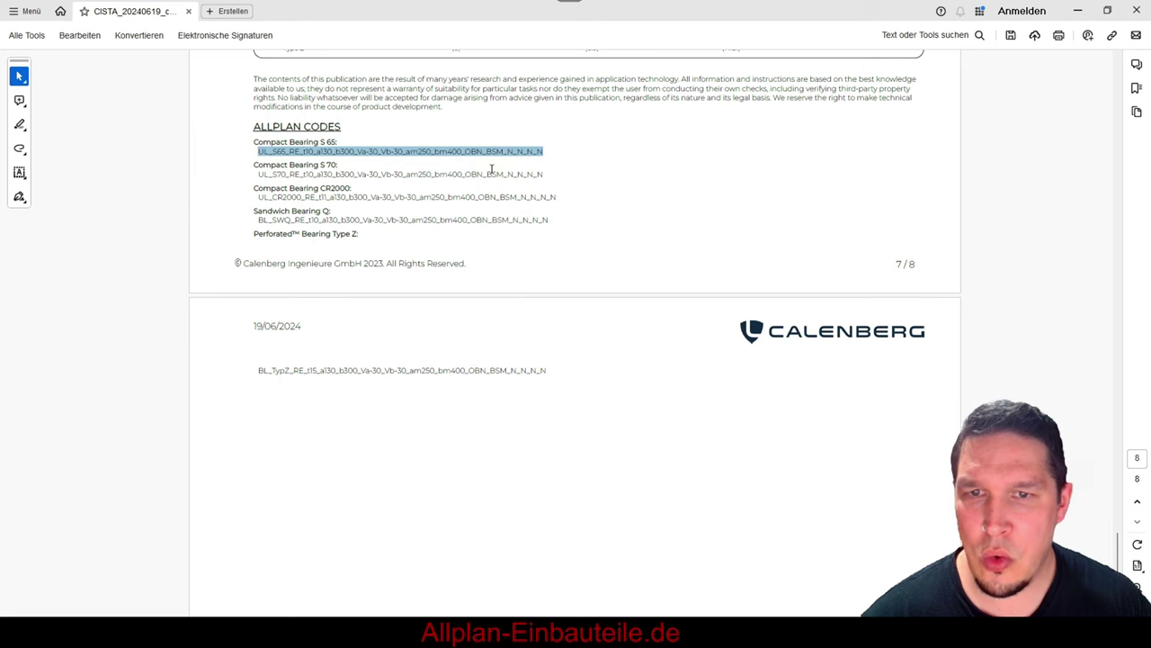
- Return to Allplan, paste the copied Compact Bearing S 65 code as the ELA-7 bearing's quick entry and apply it
left_click(1078, 11)
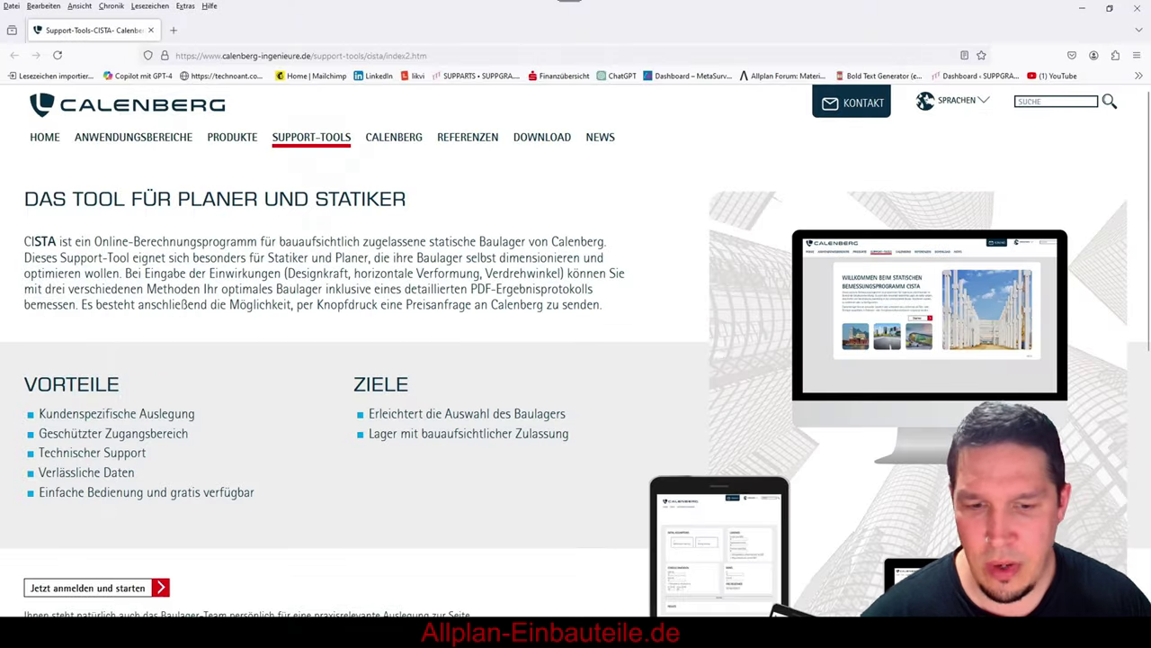
key("alt+Tab")
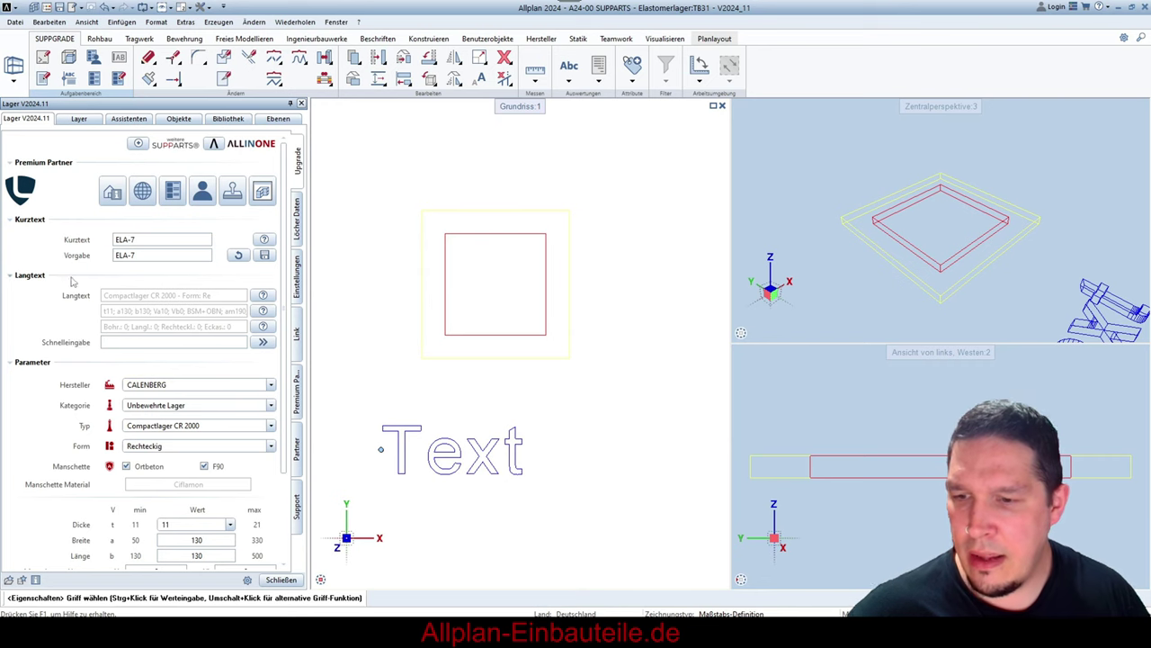
scroll(70, 270, "down", 3)
scroll(63, 275, "up", 3)
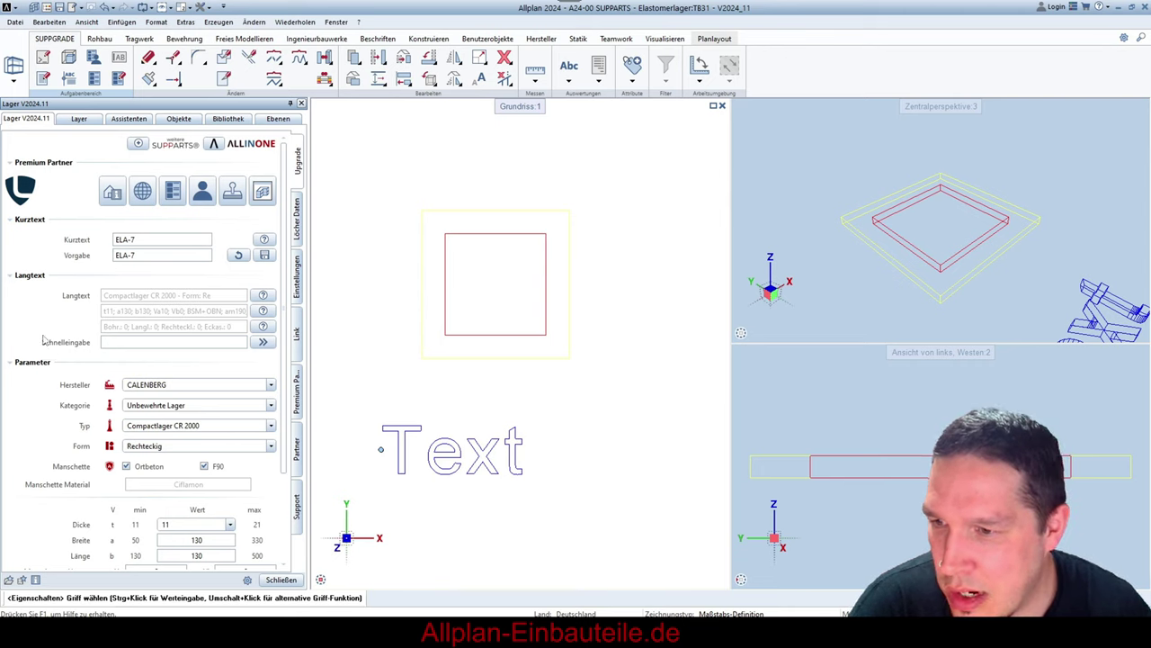
right_click(130, 343)
left_click(151, 369)
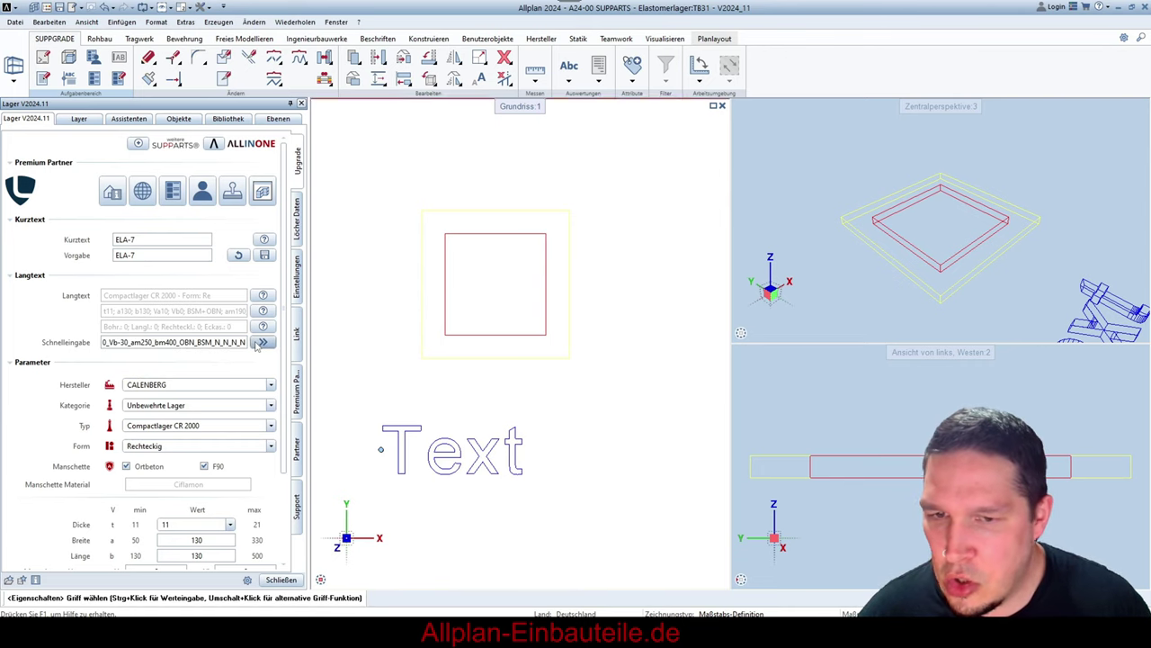
left_click(263, 343)
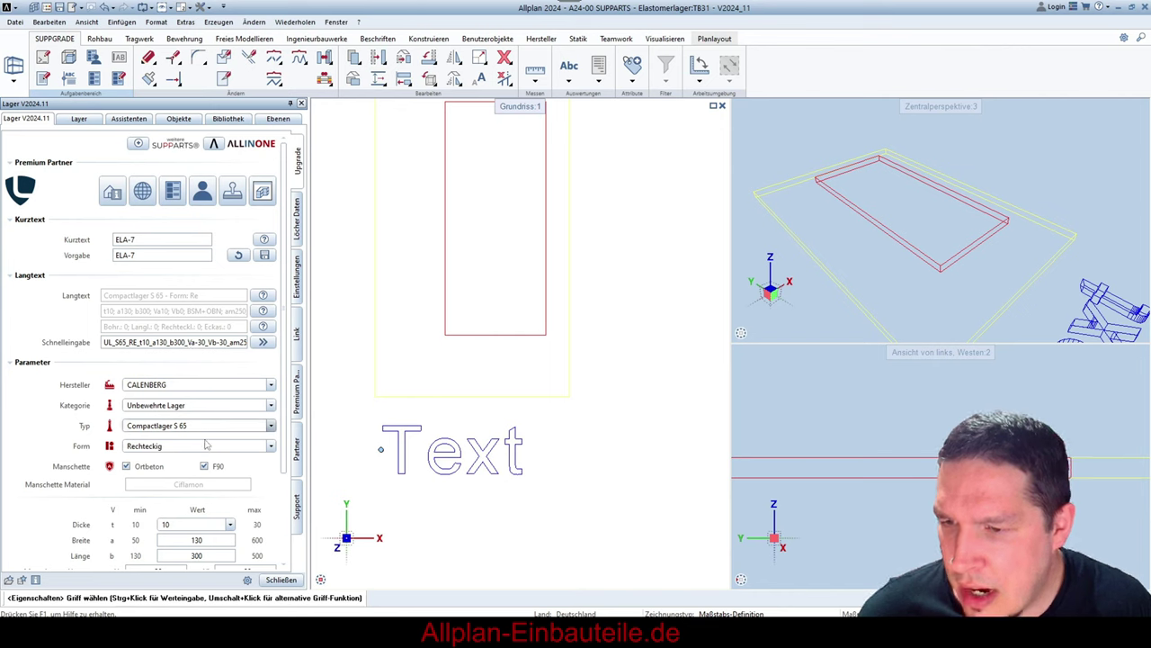
- Widen the bearing's properties palette and compare the full quick-entry code with the bearing's parameters
scroll(206, 441, "down", 2)
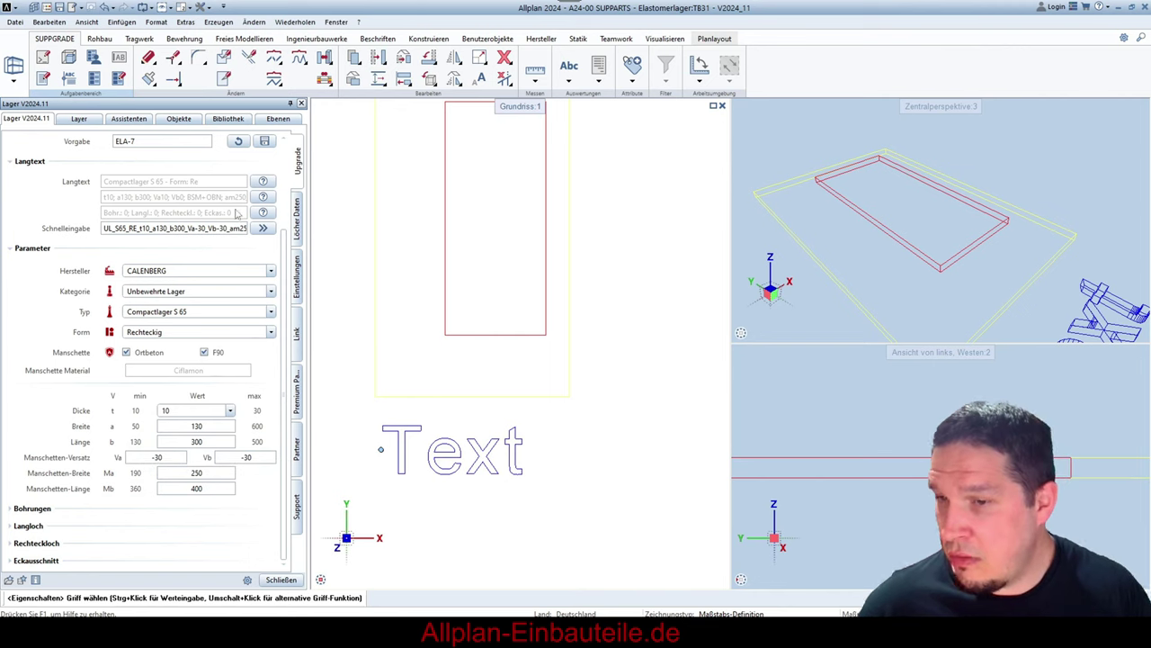
left_click(191, 230)
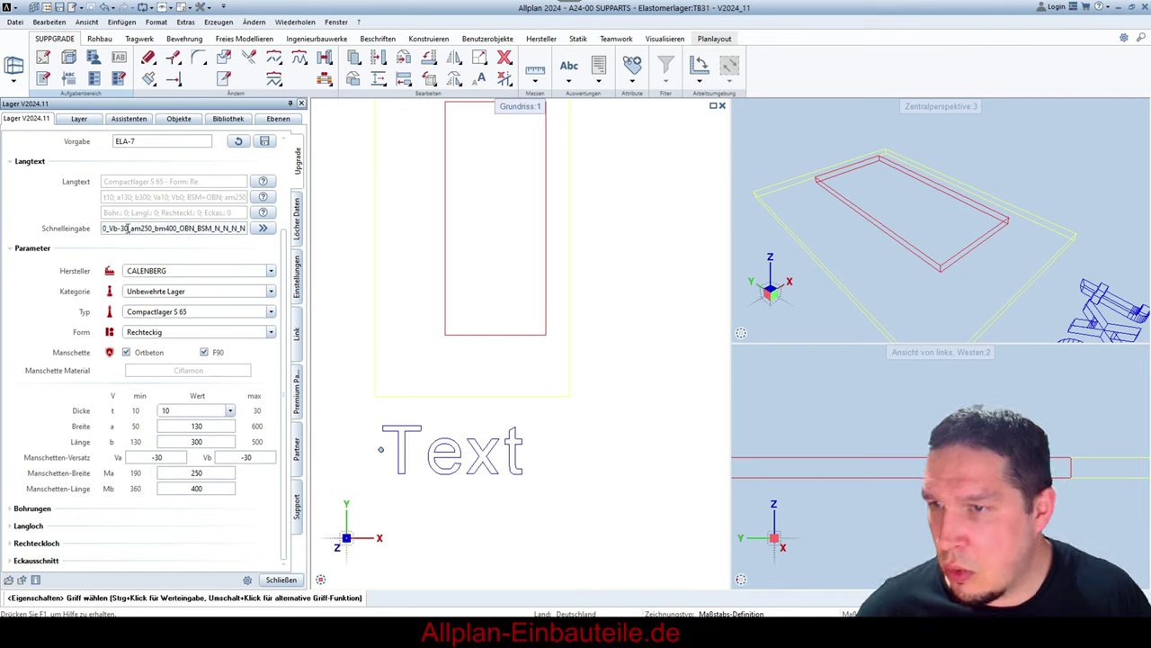
left_click_drag(196, 229, 142, 230)
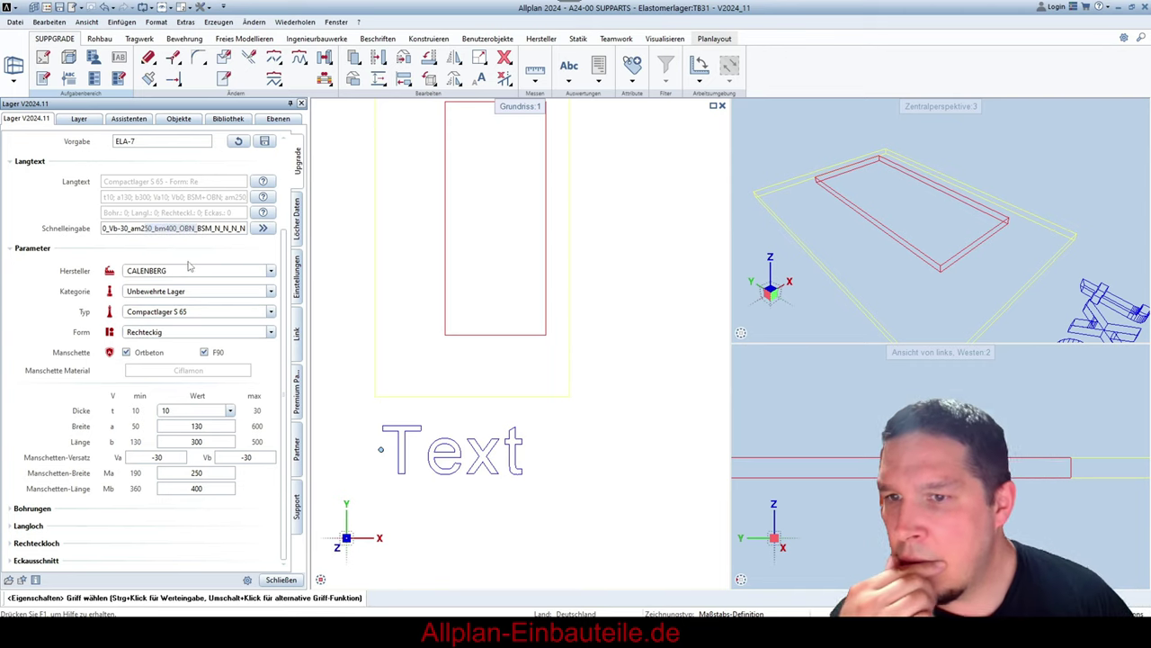
left_click_drag(310, 265, 409, 264)
left_click_drag(198, 232, 106, 229)
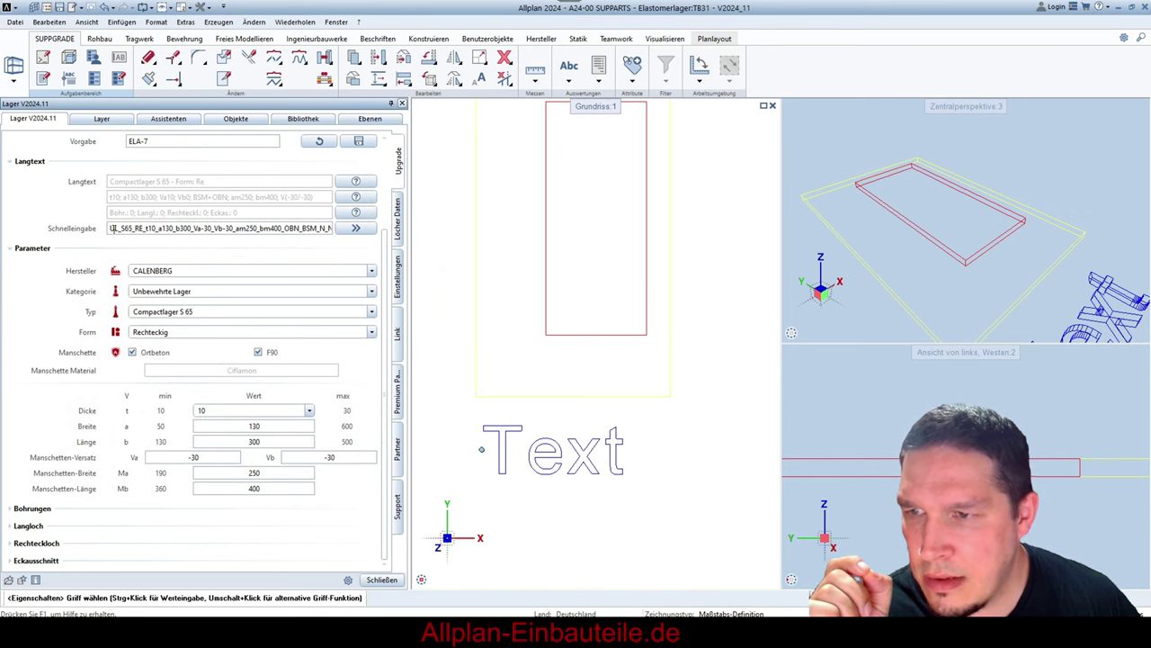
left_click(219, 228)
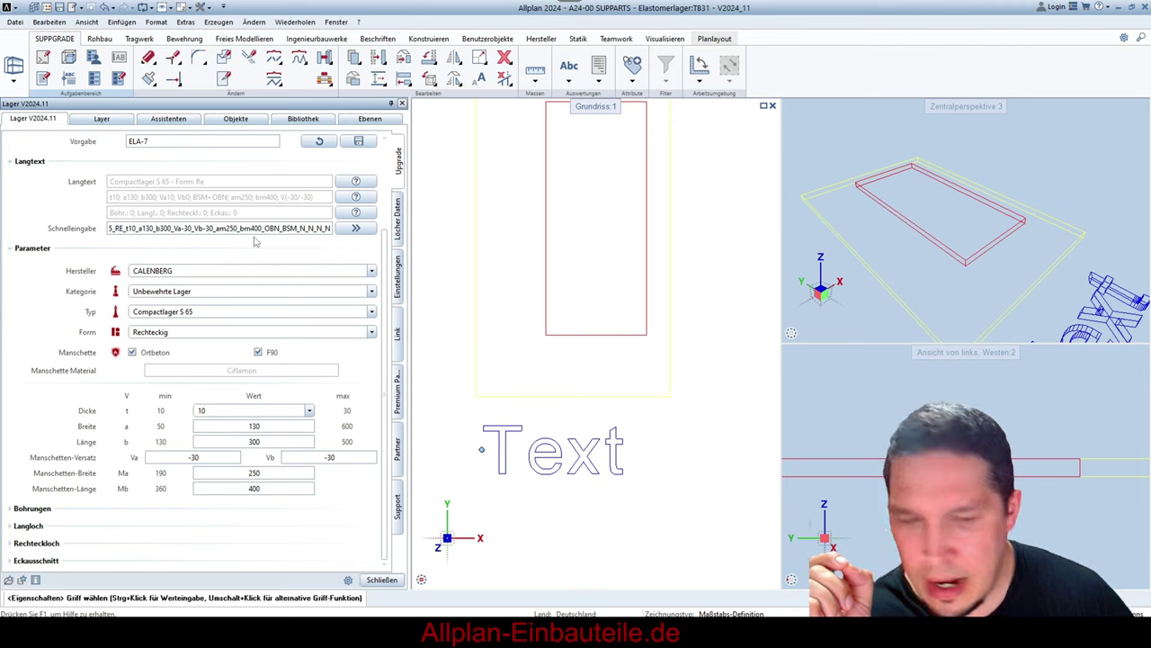
key("Home")
key("End")
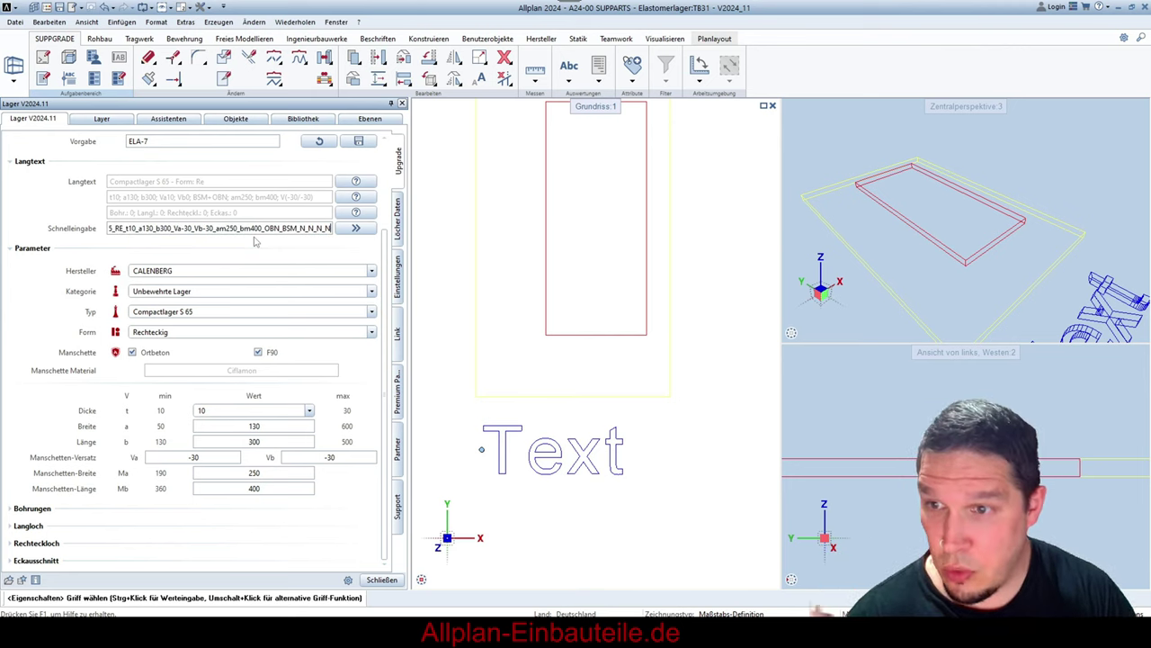
- Change Va to -10 and the width a to 150 in the bearing's quick-entry code, applying the code after each change
left_click(187, 230)
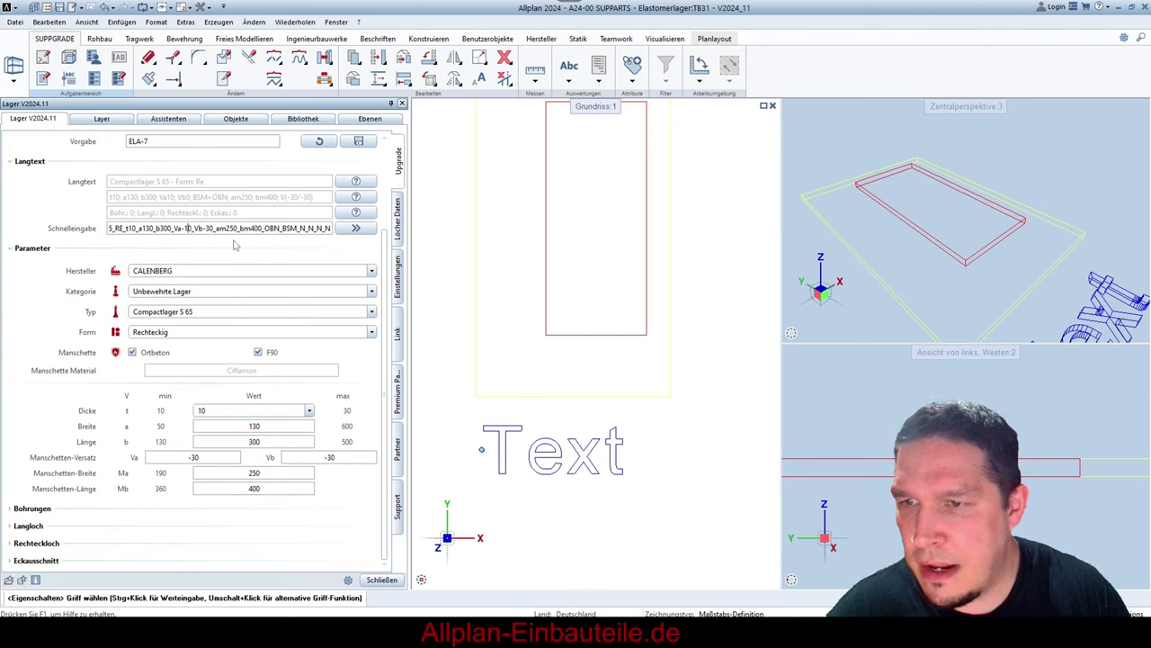
type("10")
left_click(356, 228)
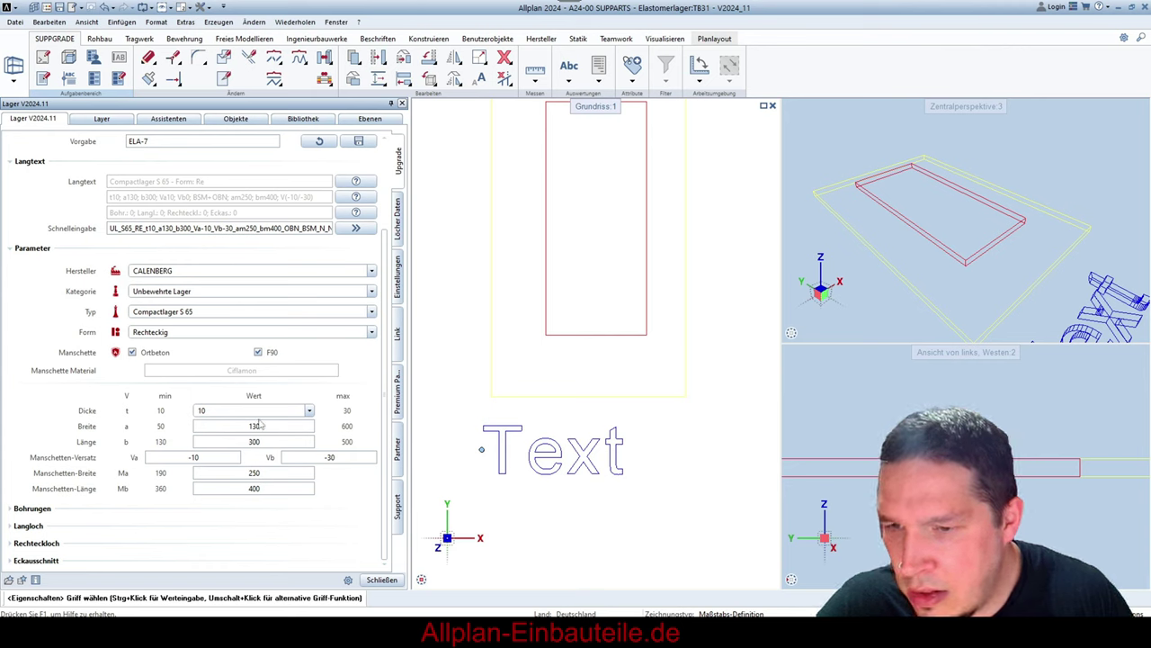
left_click(166, 227)
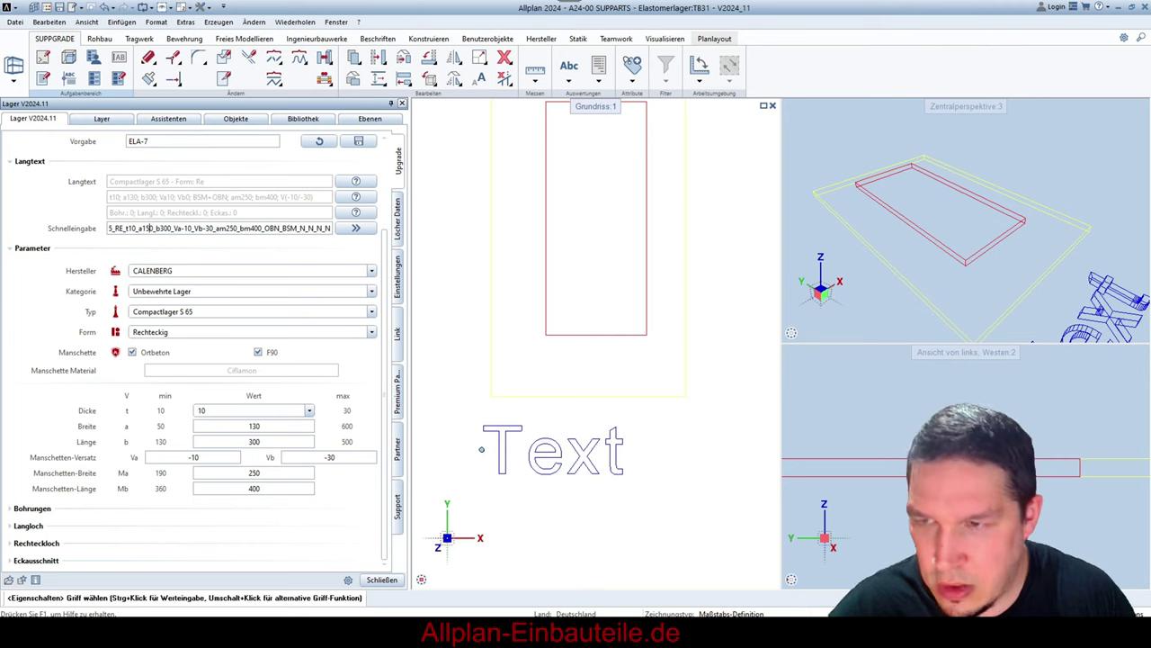
left_click(356, 228)
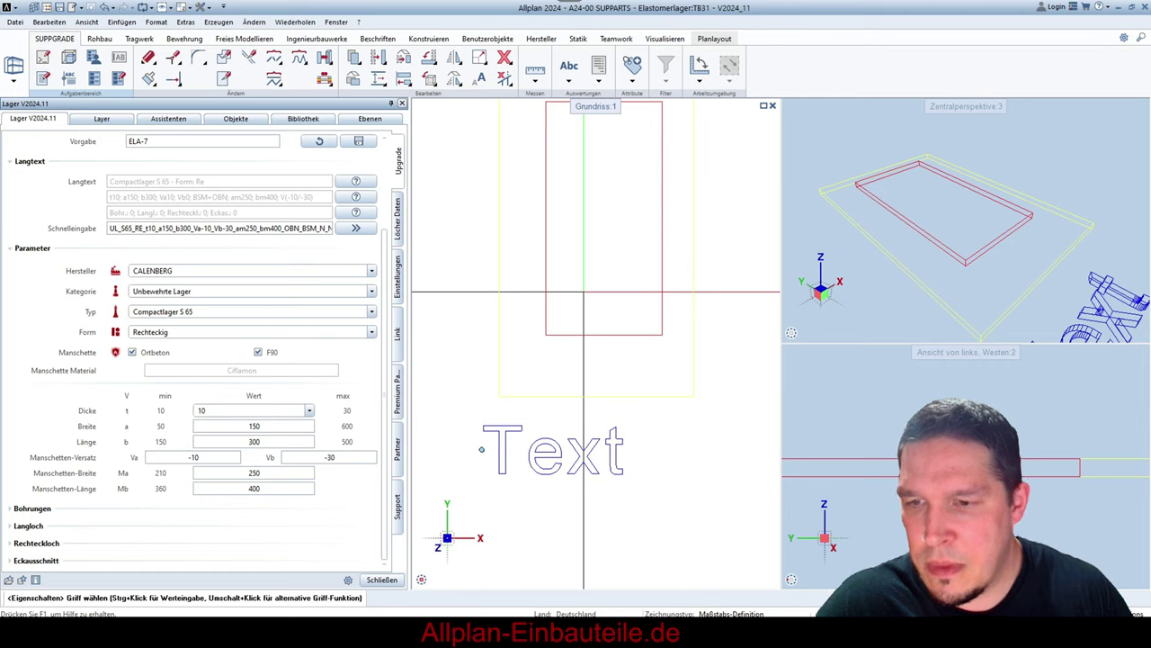
- Set the bearing's width a to 200
left_click(255, 426)
type("200")
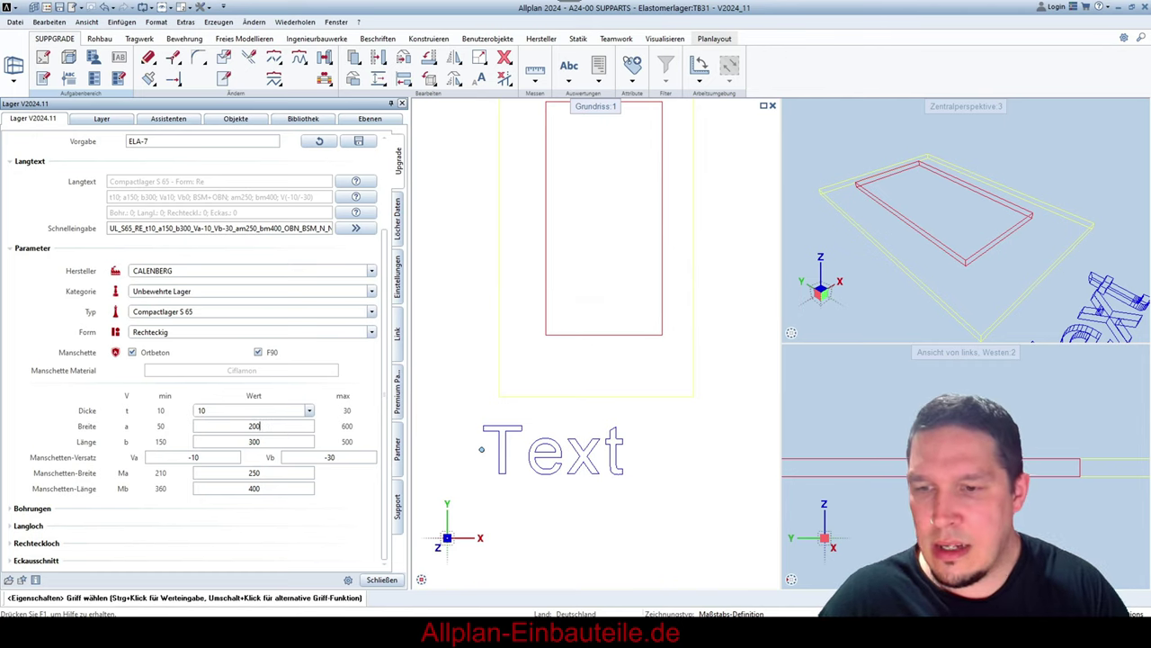
key("Return")
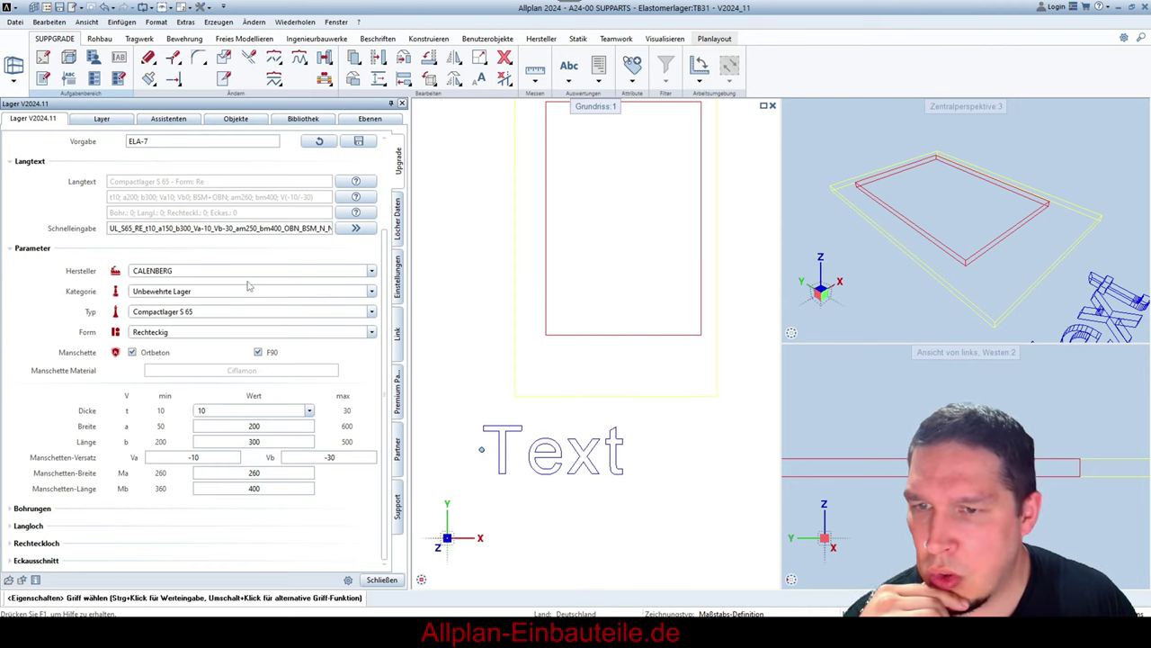
- Expand the bearing's bore settings and set the number of bores to 2
left_click(13, 511)
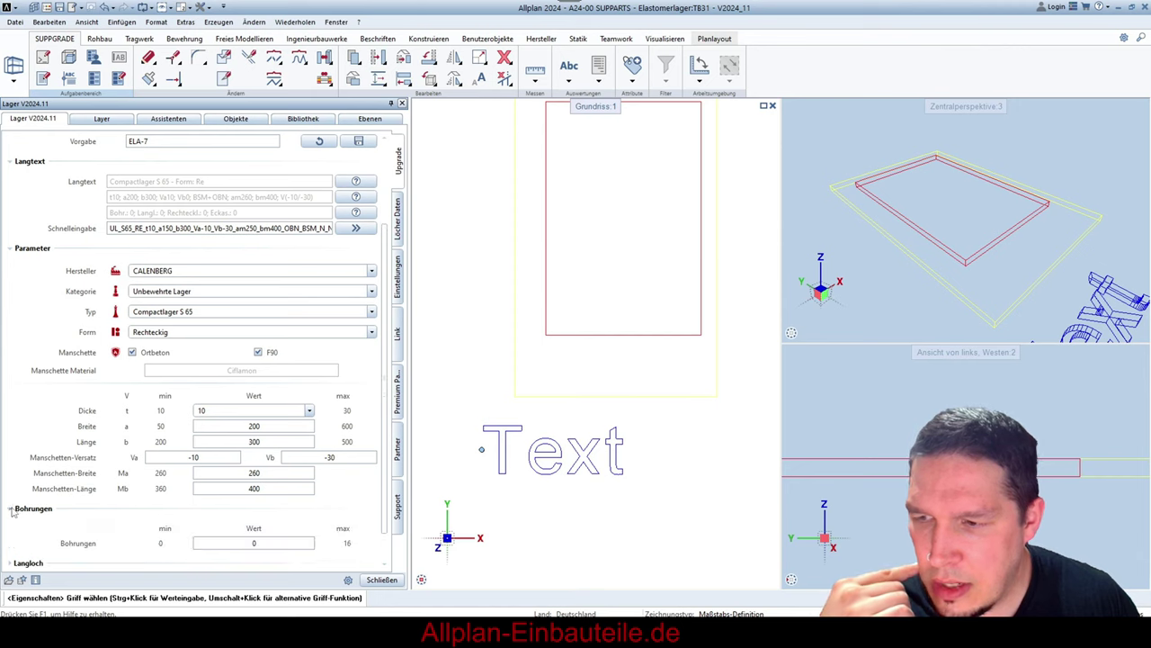
scroll(256, 504, "down", 2)
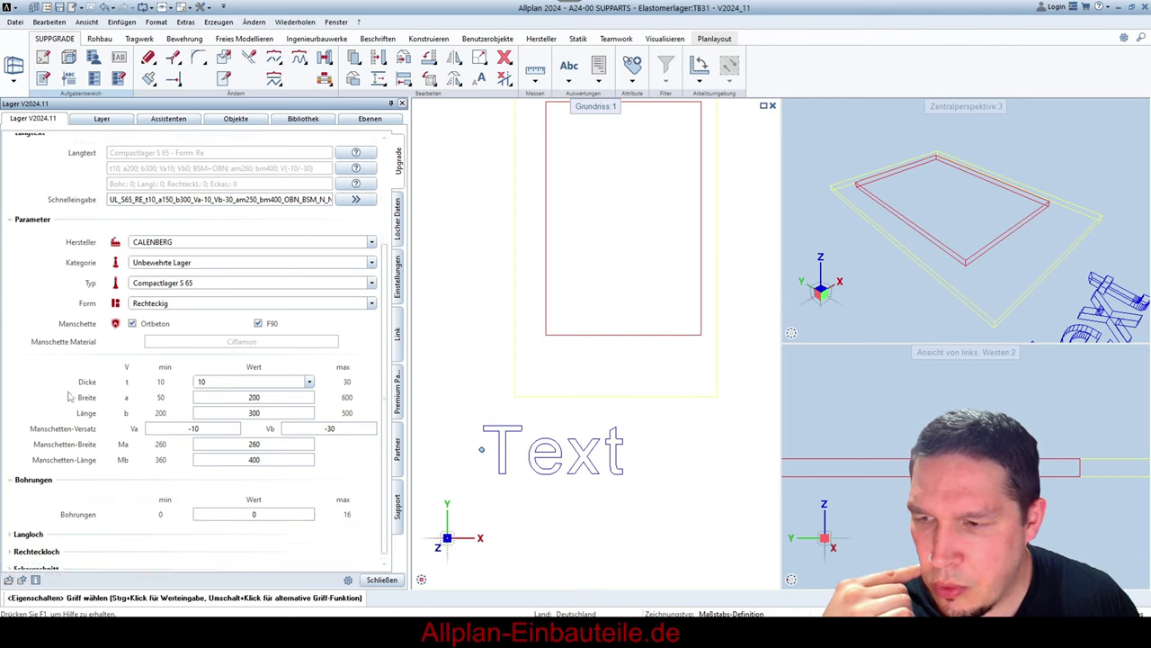
double_click(215, 501)
type("2")
key("Return")
scroll(216, 504, "down", 1)
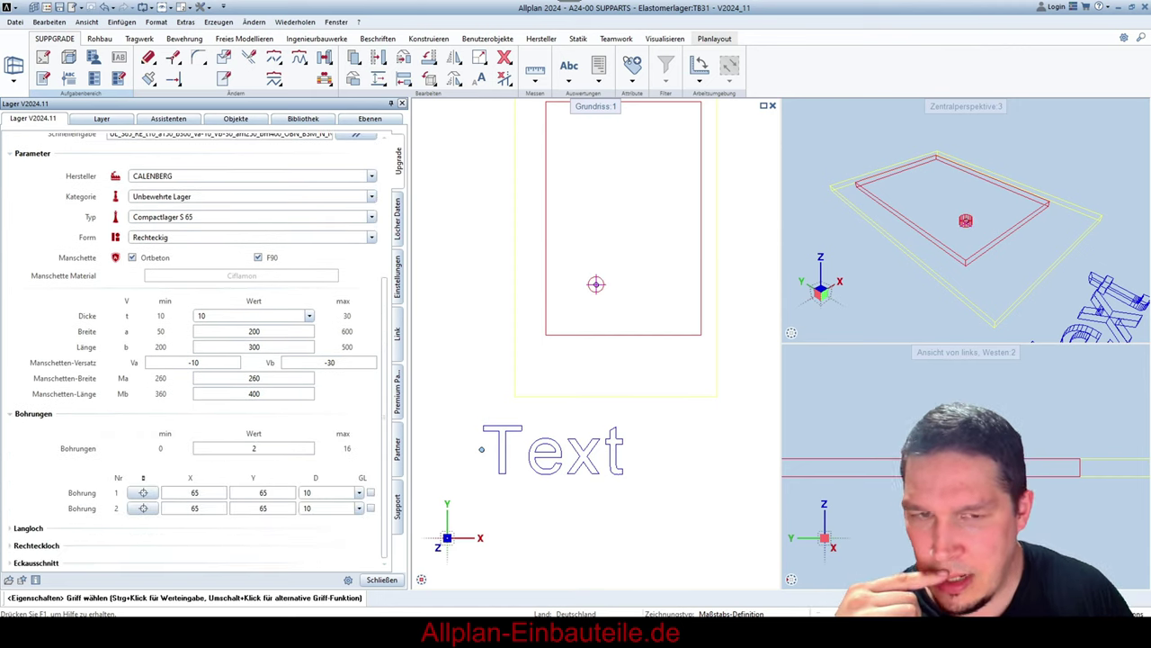
- Reposition both bores in plan, one at about X 102, Y 214 and the other at about X 103, Y 83
scroll(564, 356, "down", 2)
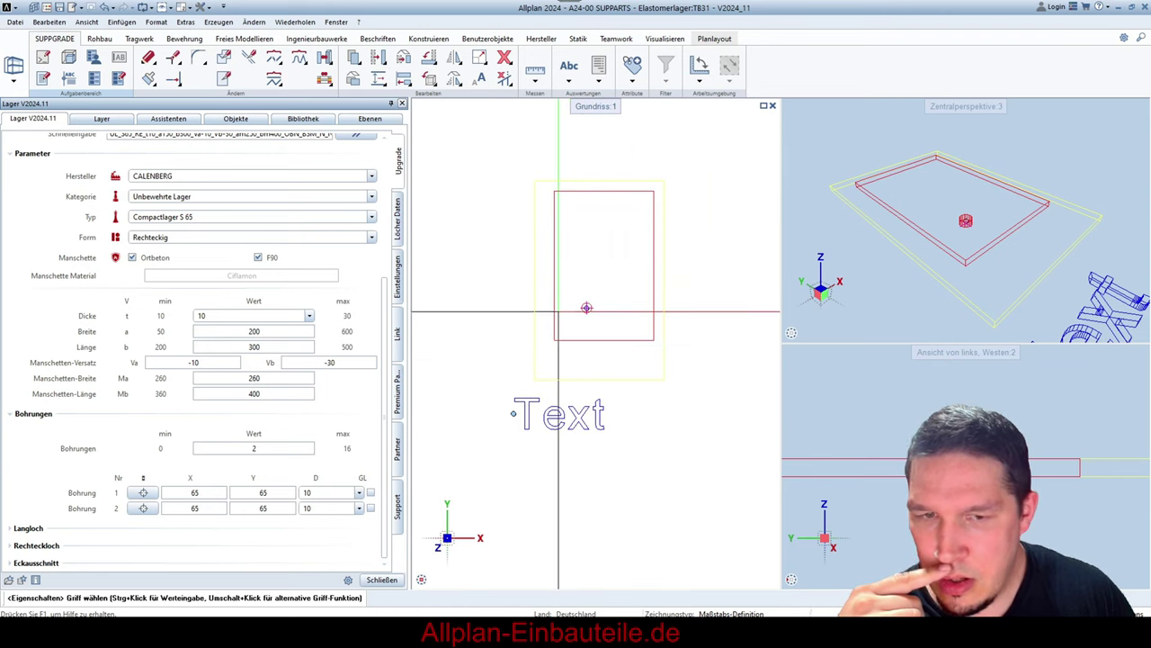
left_click(585, 308)
left_click(604, 234)
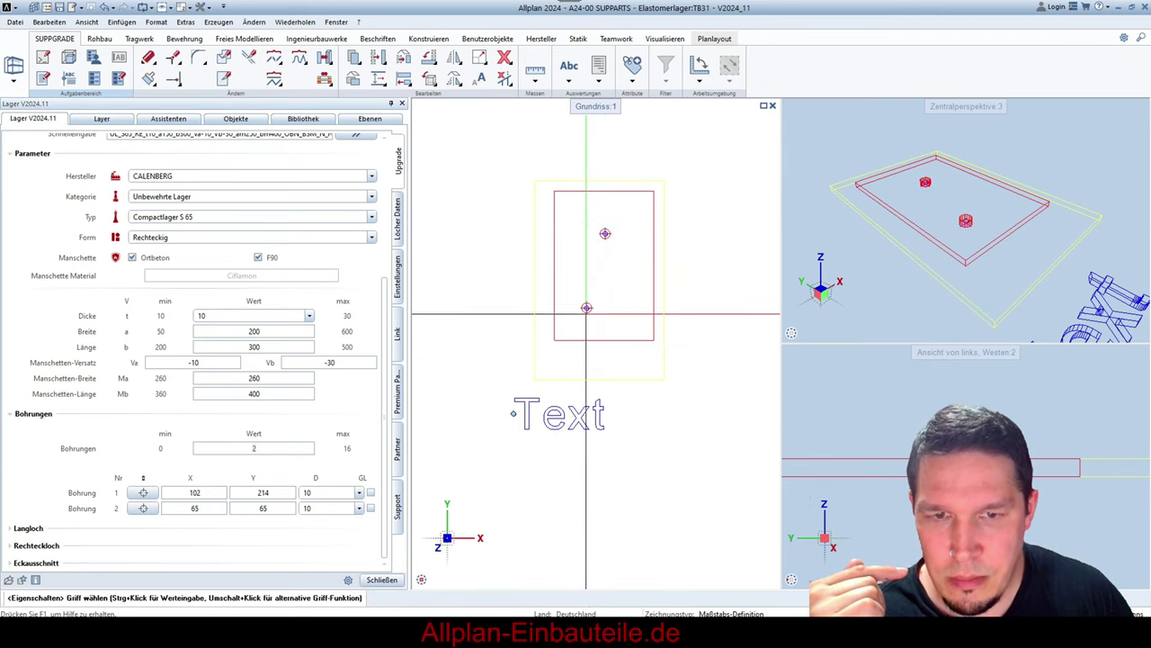
left_click(586, 308)
left_click(606, 299)
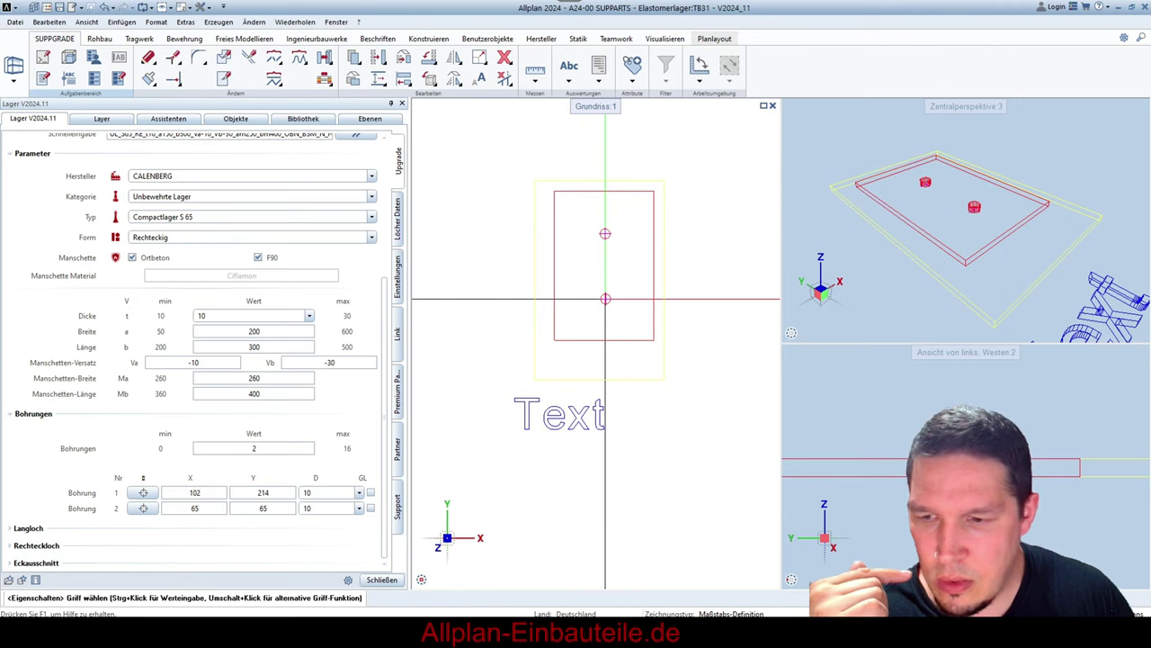
- Set the X position of bores 1 and 2 to 100
left_click(205, 492)
type("100")
key("Return")
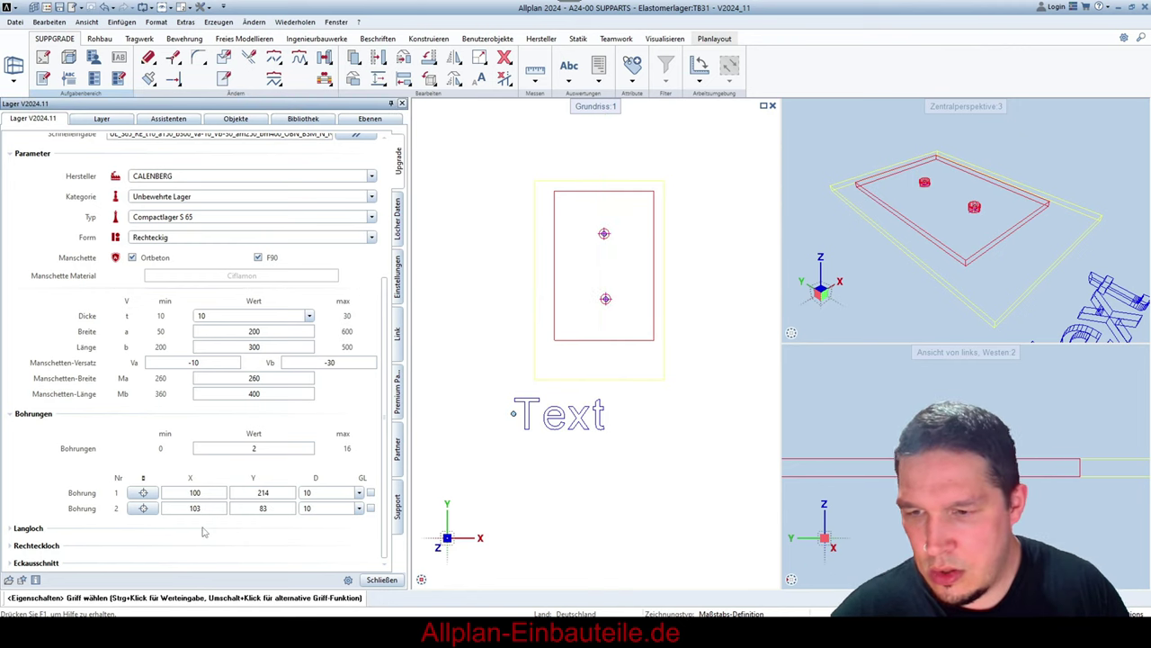
left_click(206, 509)
type("100")
key("Return")
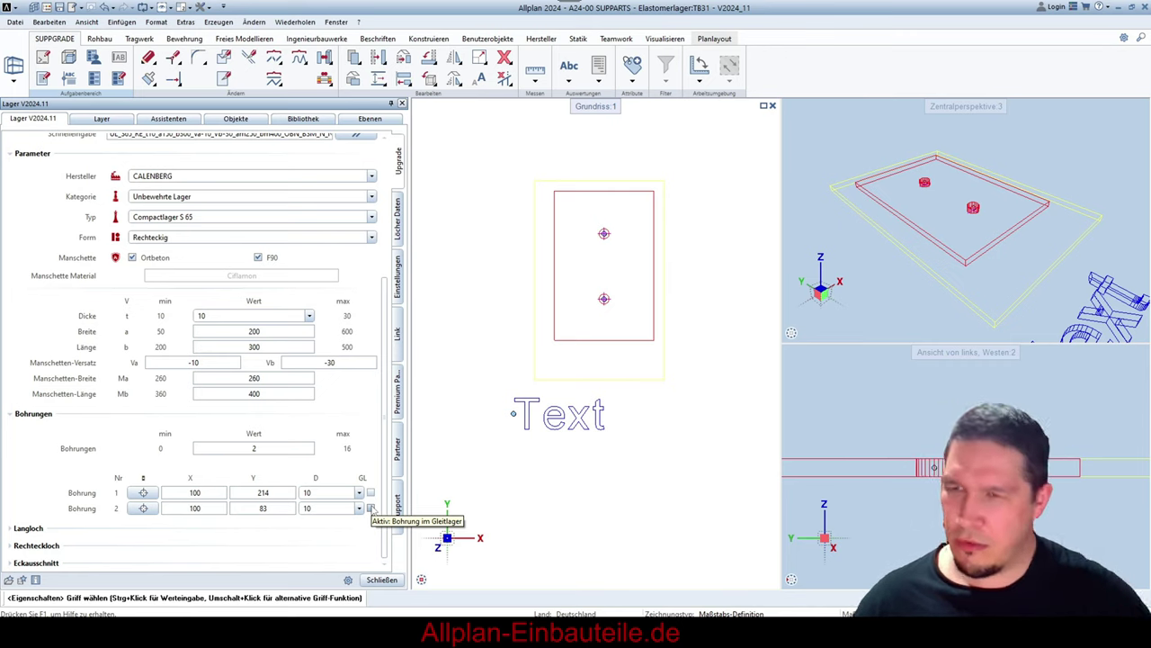
- Reapply the unchanged quick-entry code, replace the first N after BSM with B2_D20, and apply the edited code to the bearing
scroll(304, 412, "up", 2)
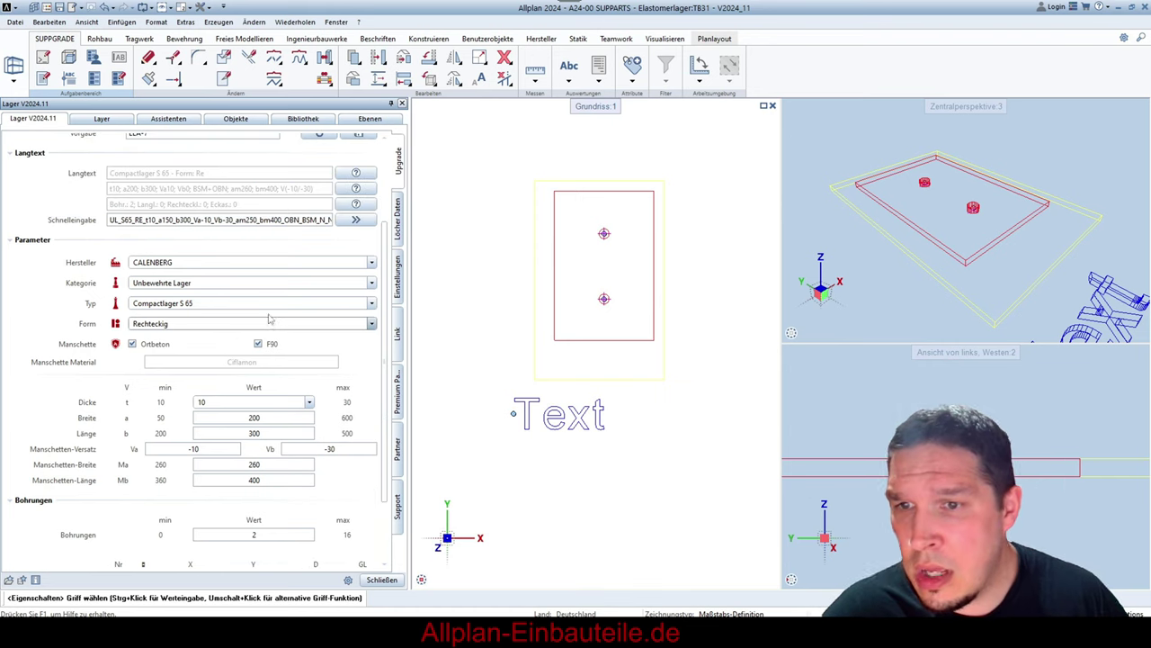
left_click(356, 220)
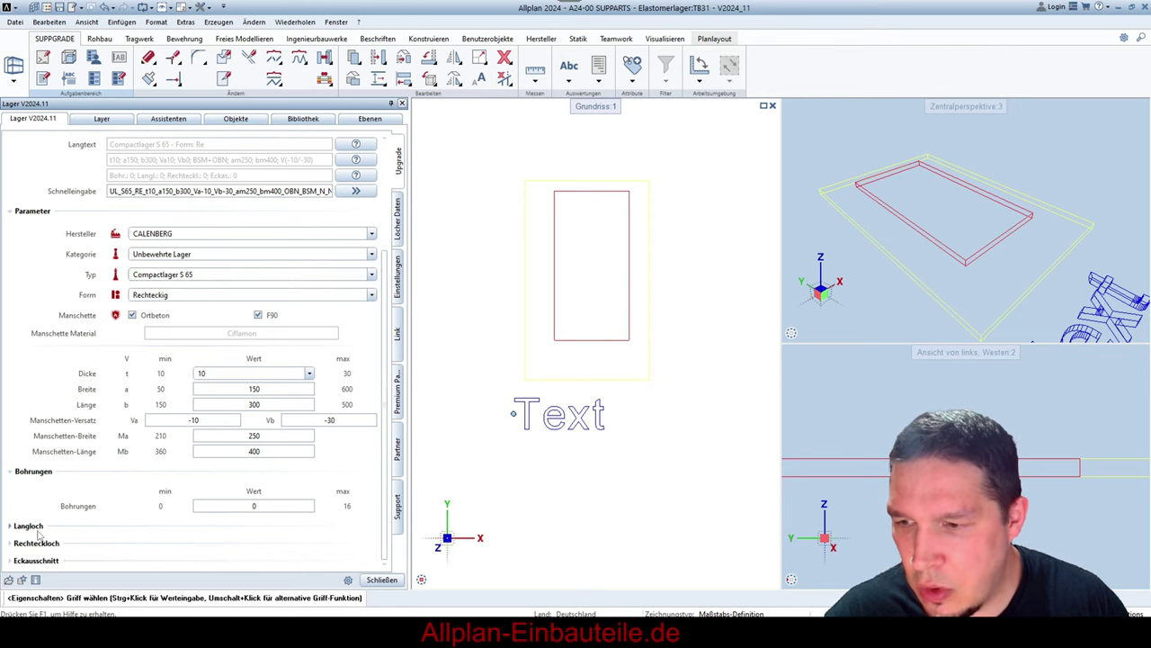
scroll(207, 450, "up", 2)
left_click(320, 252)
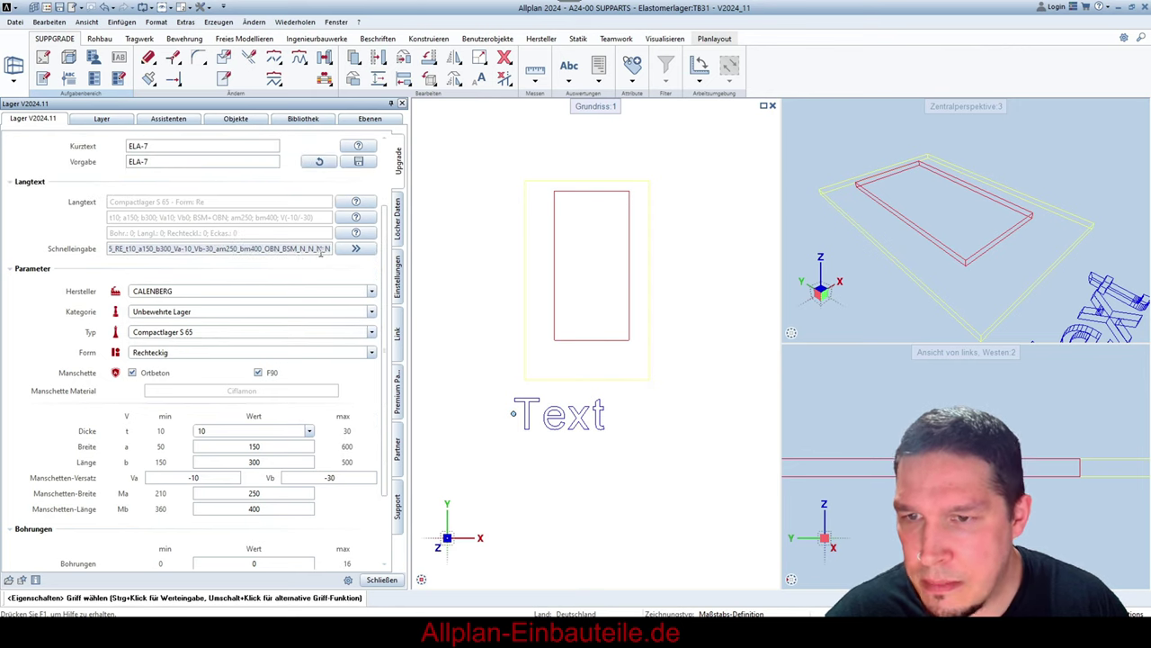
left_click(301, 250)
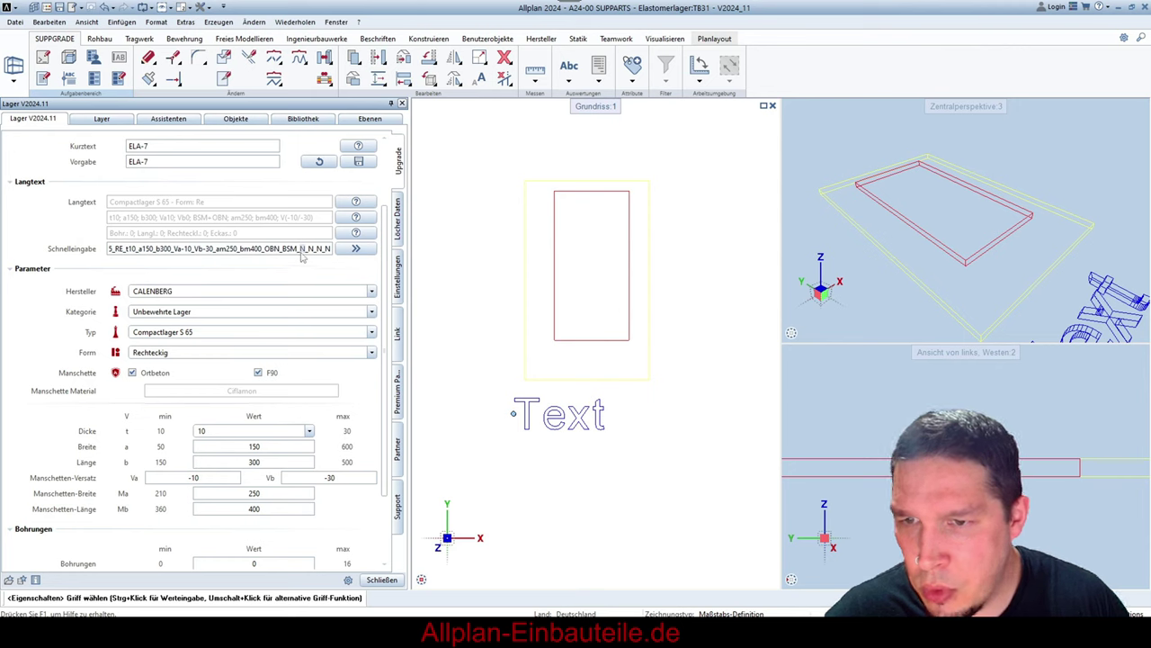
key("BackSpace")
type("B2")
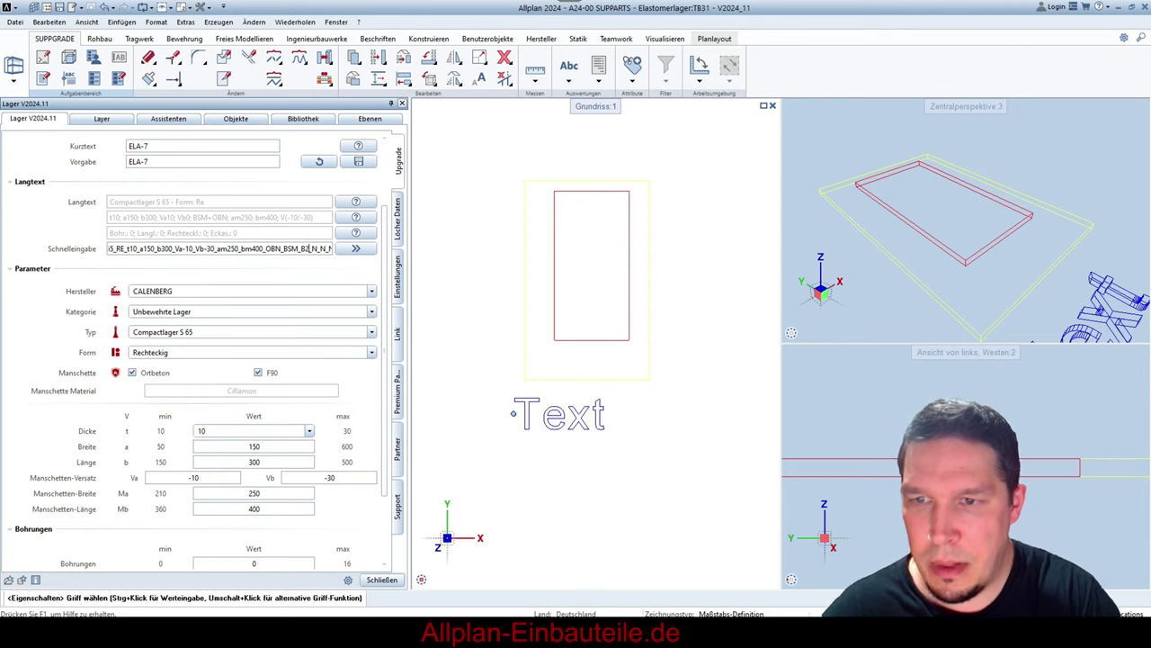
type("_D20")
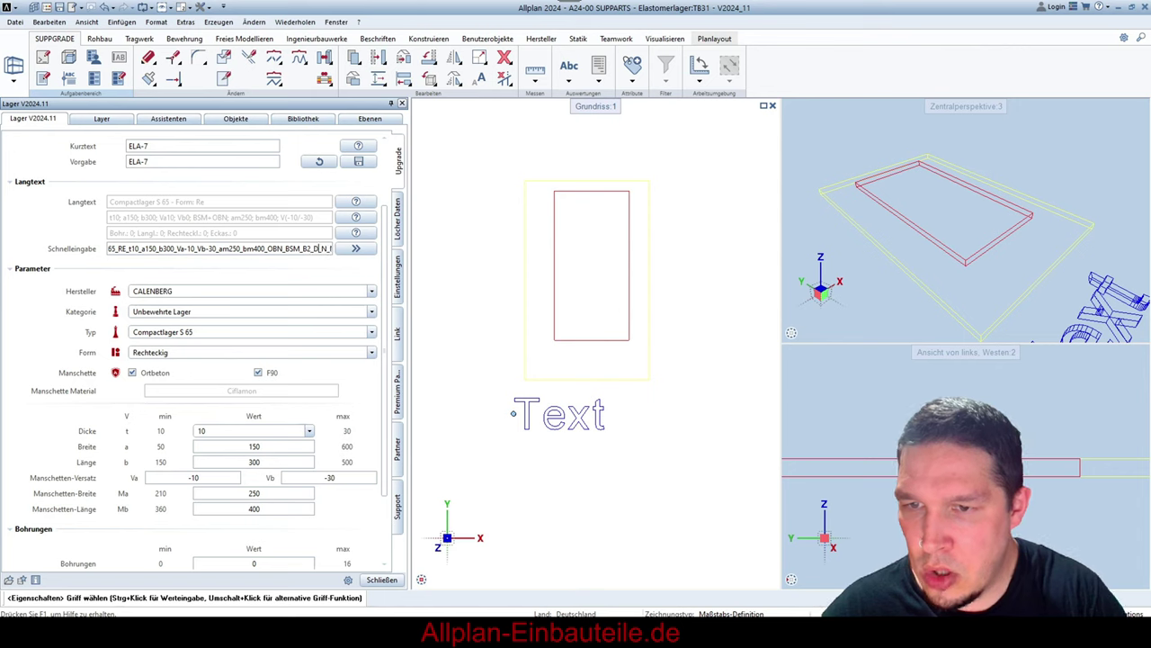
left_click(356, 248)
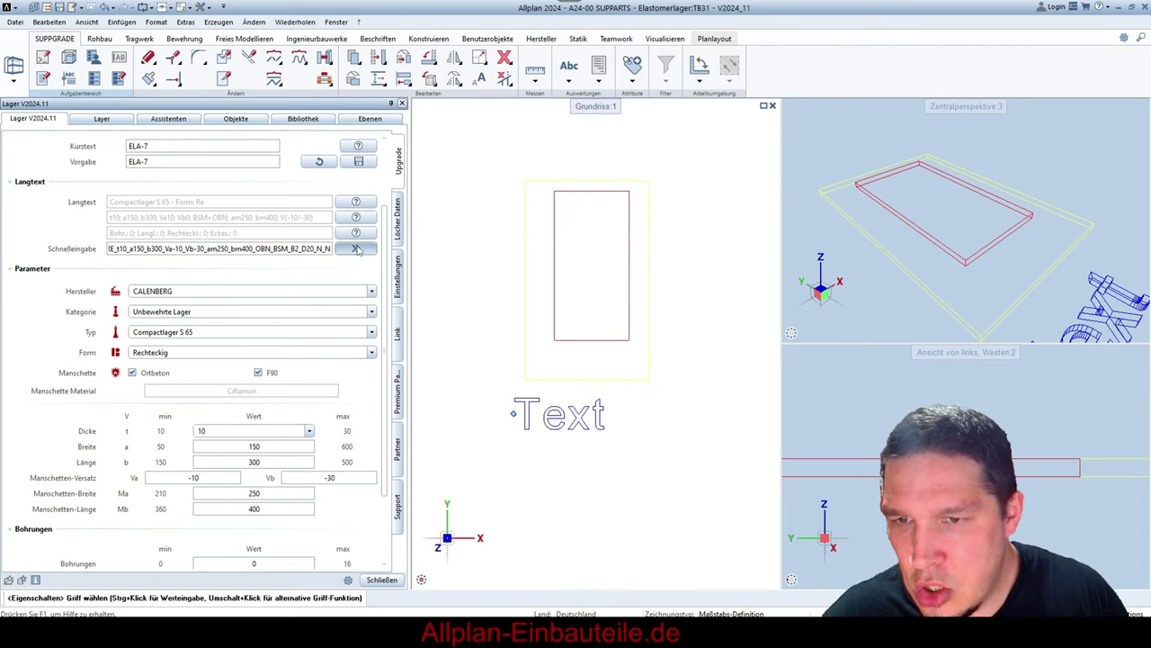
scroll(286, 333, "down", 1)
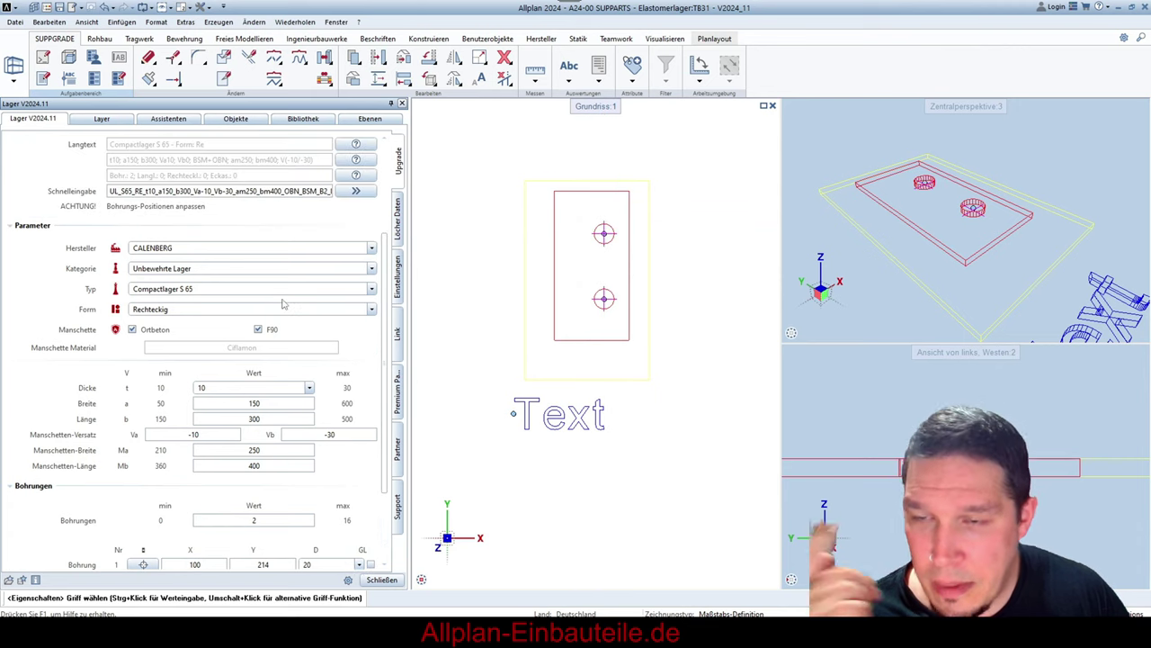
scroll(286, 304, "up", 2)
scroll(198, 504, "down", 2)
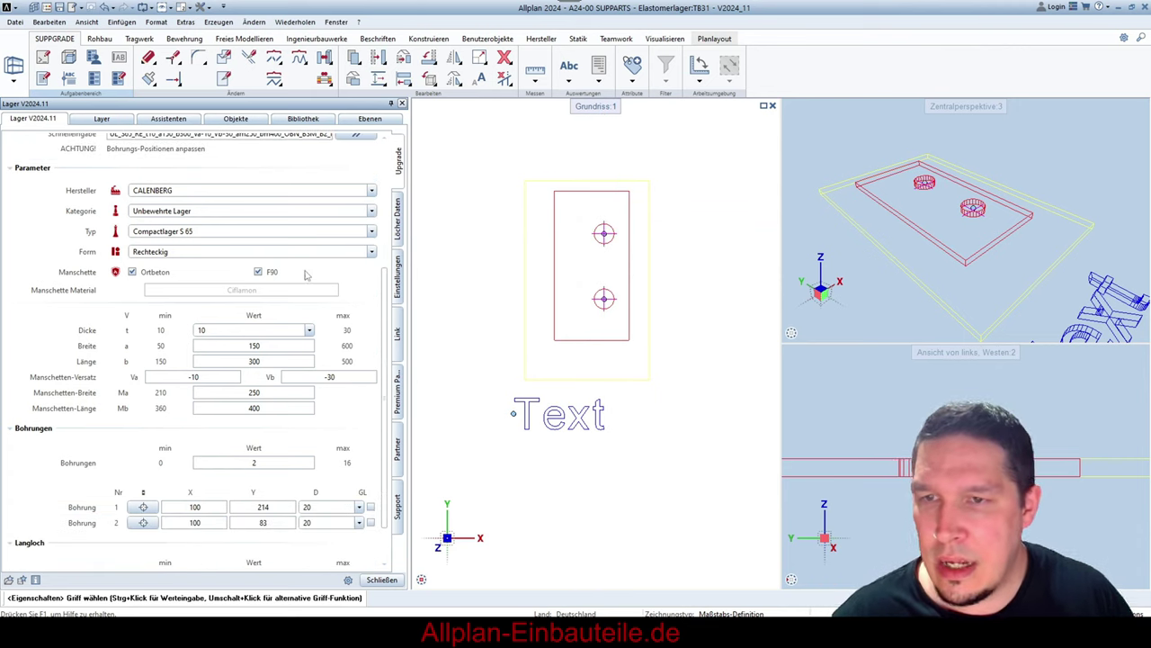
scroll(297, 272, "up", 4)
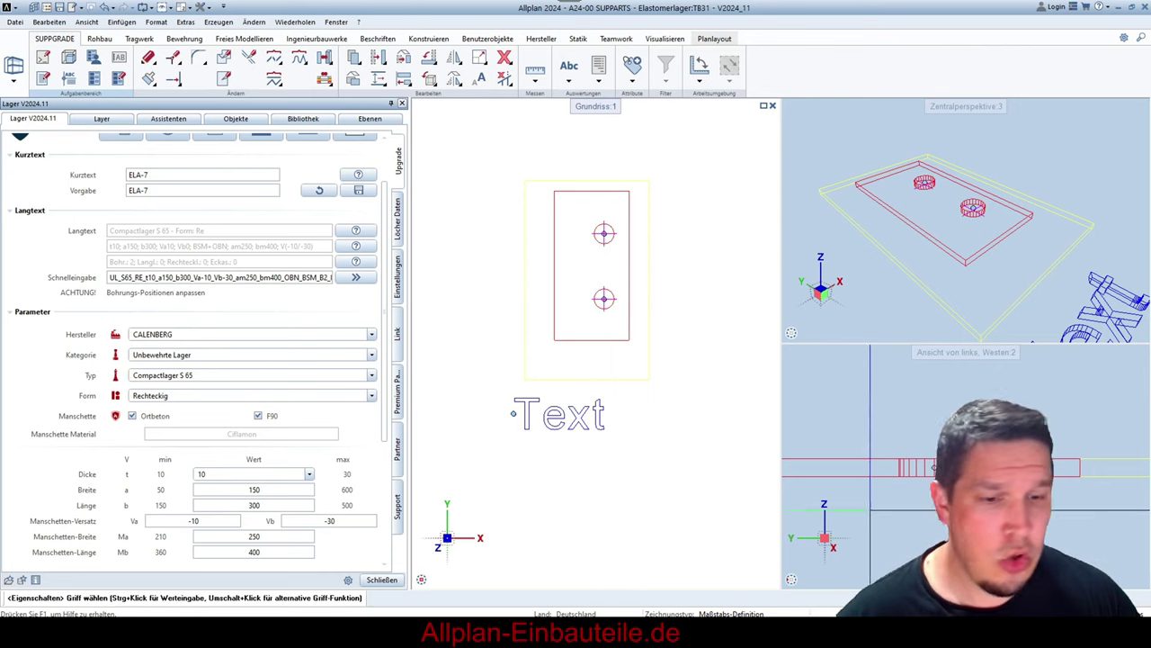
- Switch to the CISTA PDF report, place its window beside the Allplan properties palette and copy the Compact Bearing S 70 code
key("alt+Tab")
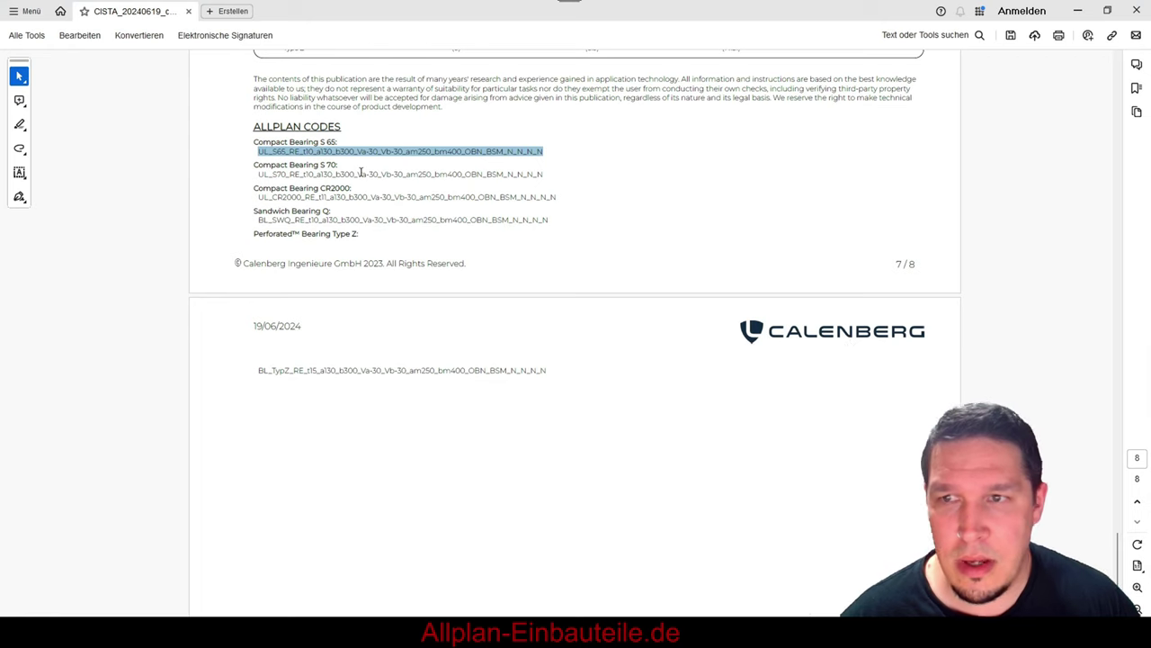
left_click_drag(355, 18, 911, 105)
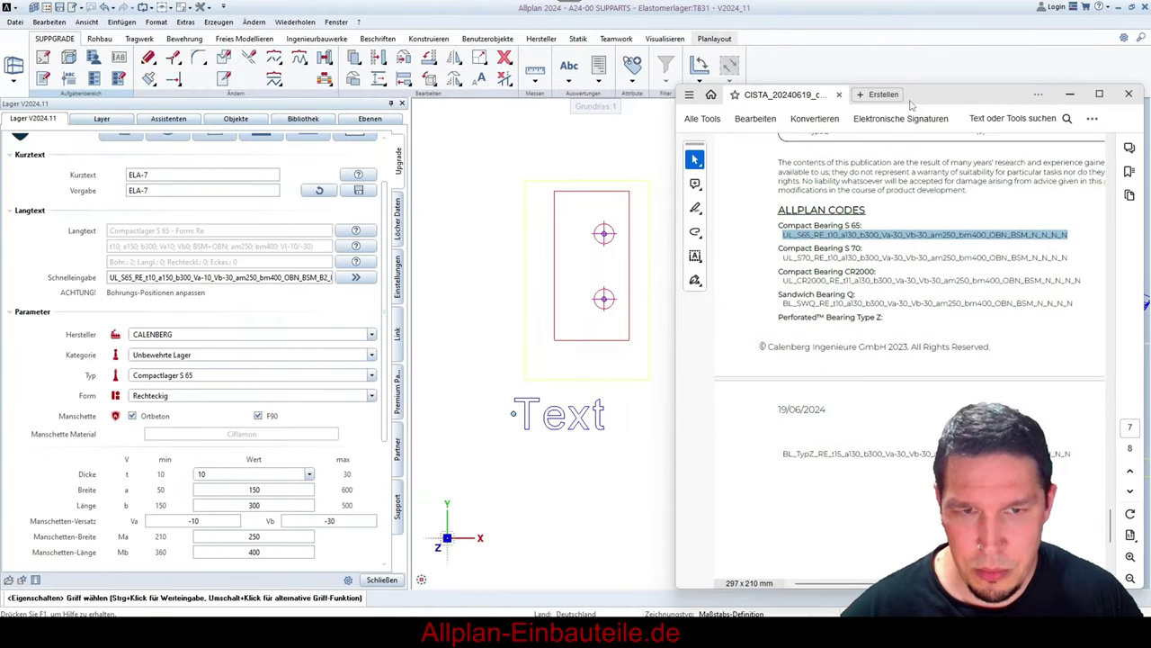
left_click_drag(911, 106, 912, 105)
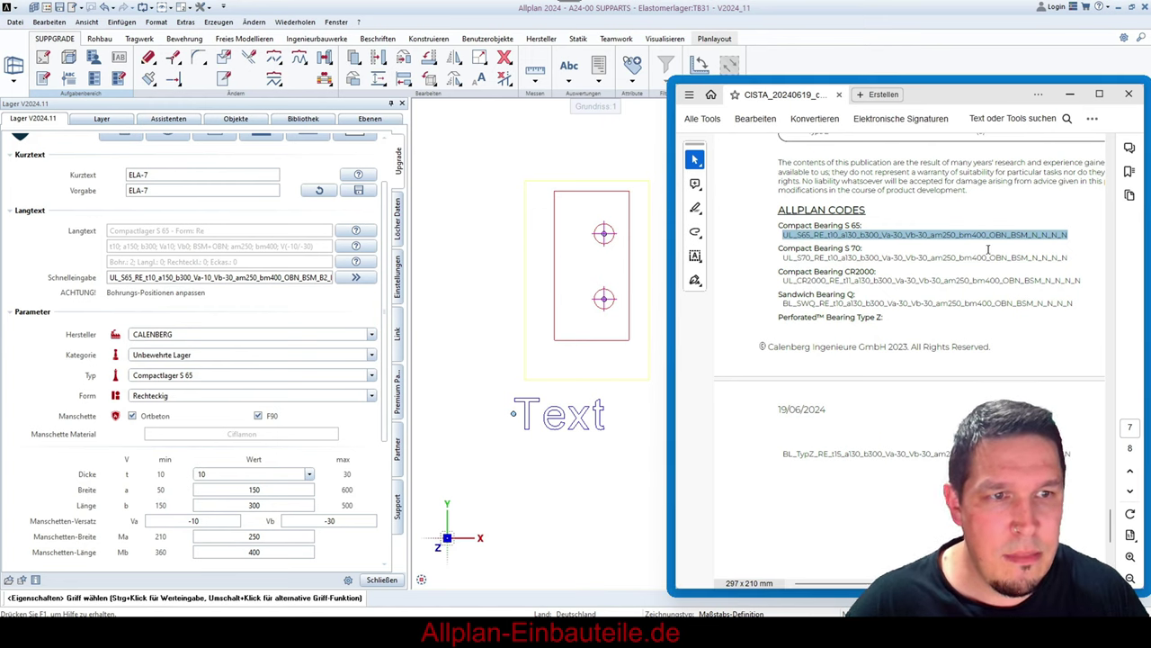
left_click_drag(782, 257, 1075, 260)
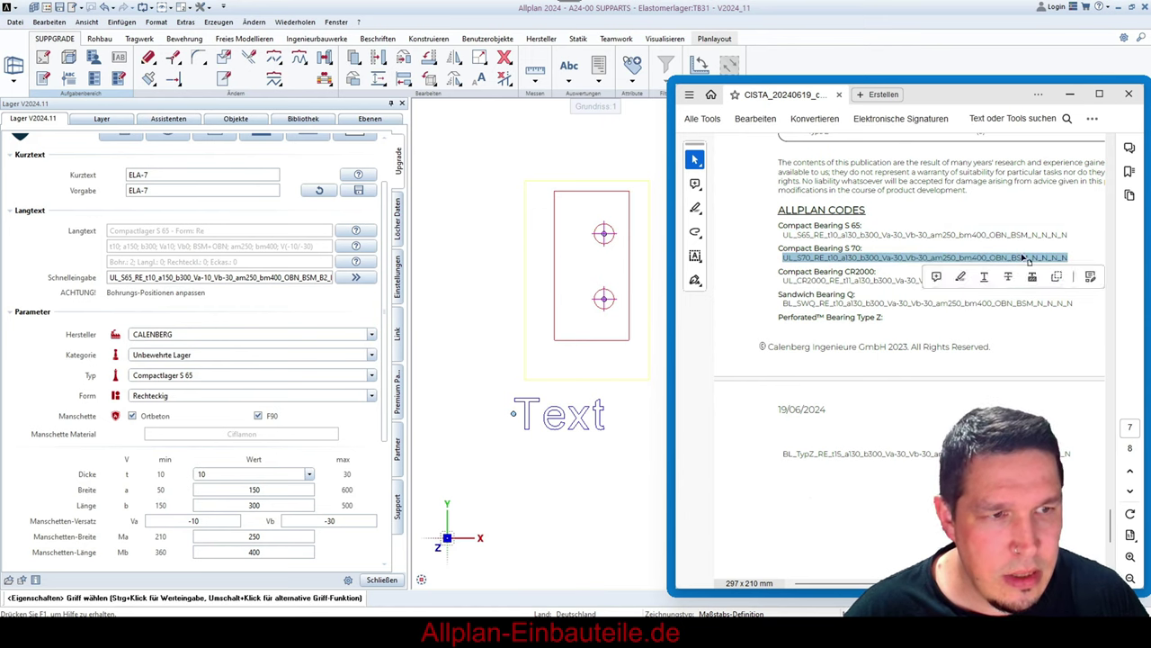
right_click(800, 262)
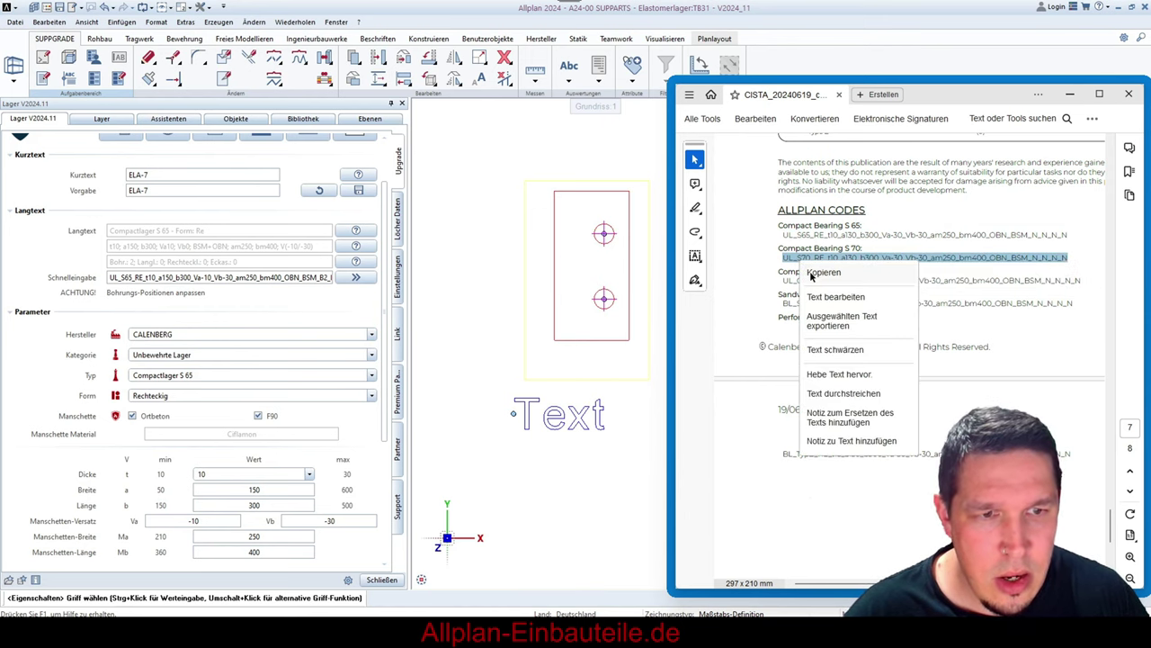
left_click(815, 273)
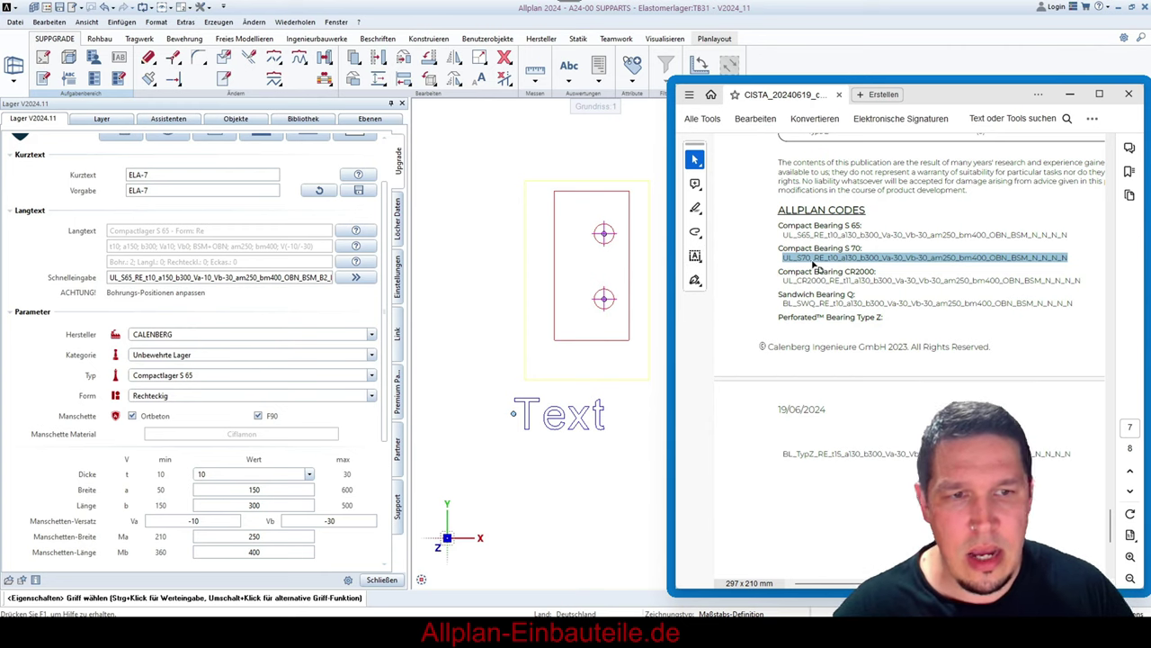
- Replace the bearing's quick-entry code in Allplan with the copied Compact Bearing S 70 code and apply it
left_click(217, 278)
right_click(219, 279)
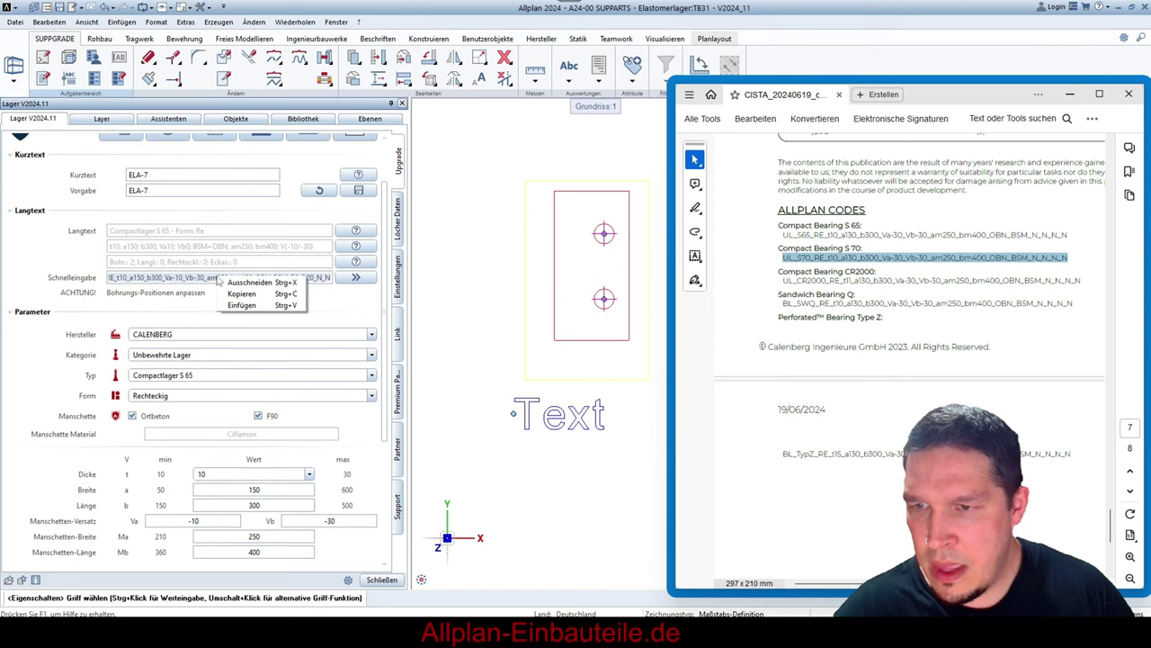
left_click(257, 305)
left_click(359, 279)
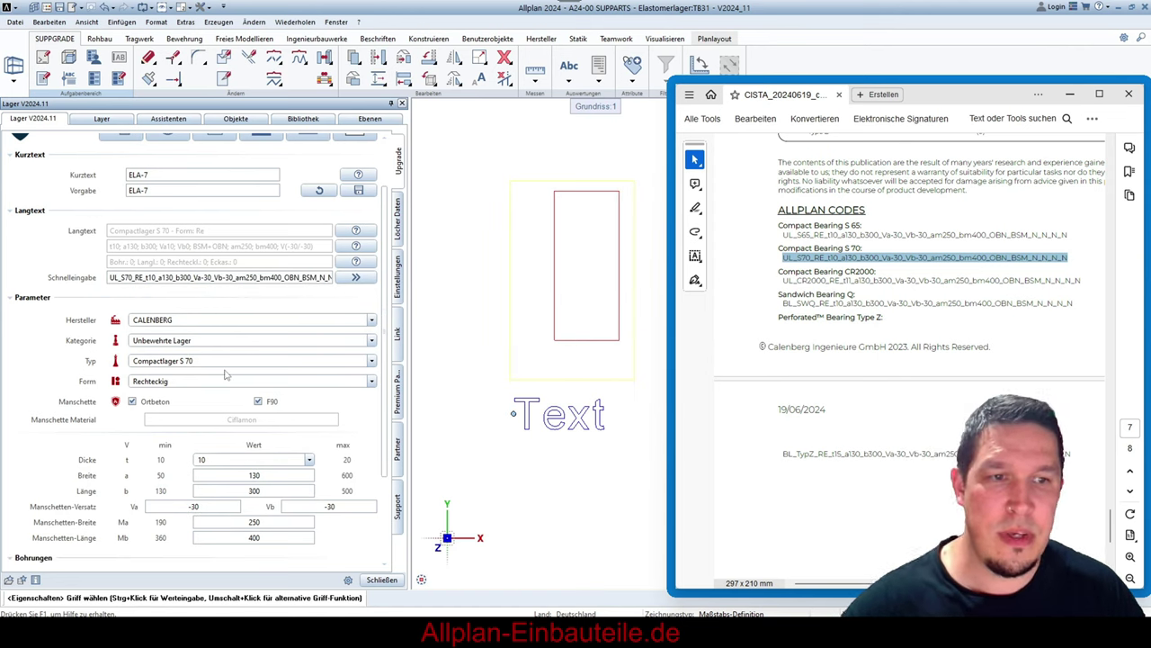
- Copy the Compact Bearing CR2000 code from the PDF report and apply it as the ELA-7 bearing's quick entry
left_click_drag(1083, 285, 784, 281)
right_click(795, 285)
left_click(811, 295)
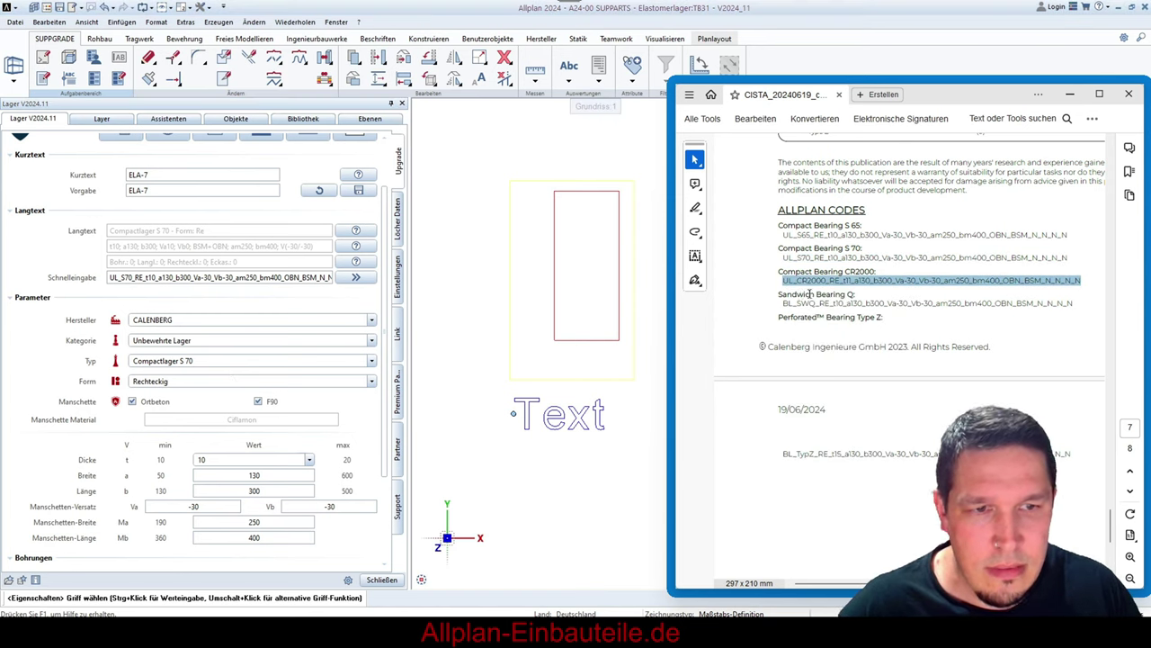
left_click(209, 277)
double_click(209, 277)
right_click(208, 277)
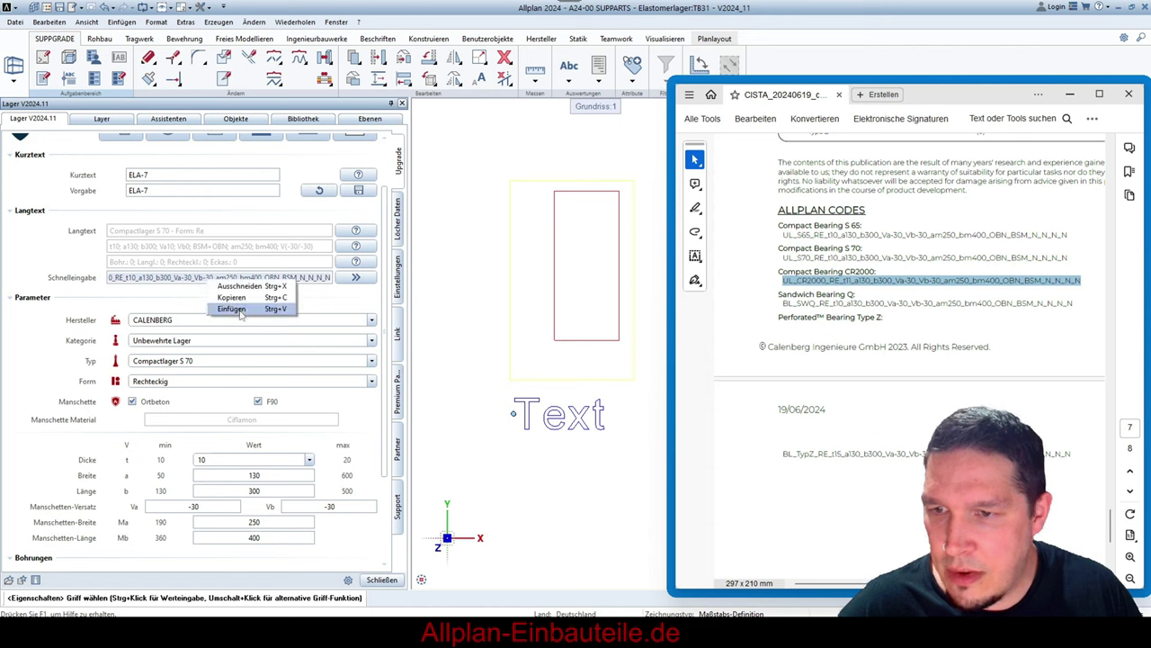
left_click(232, 307)
left_click(356, 277)
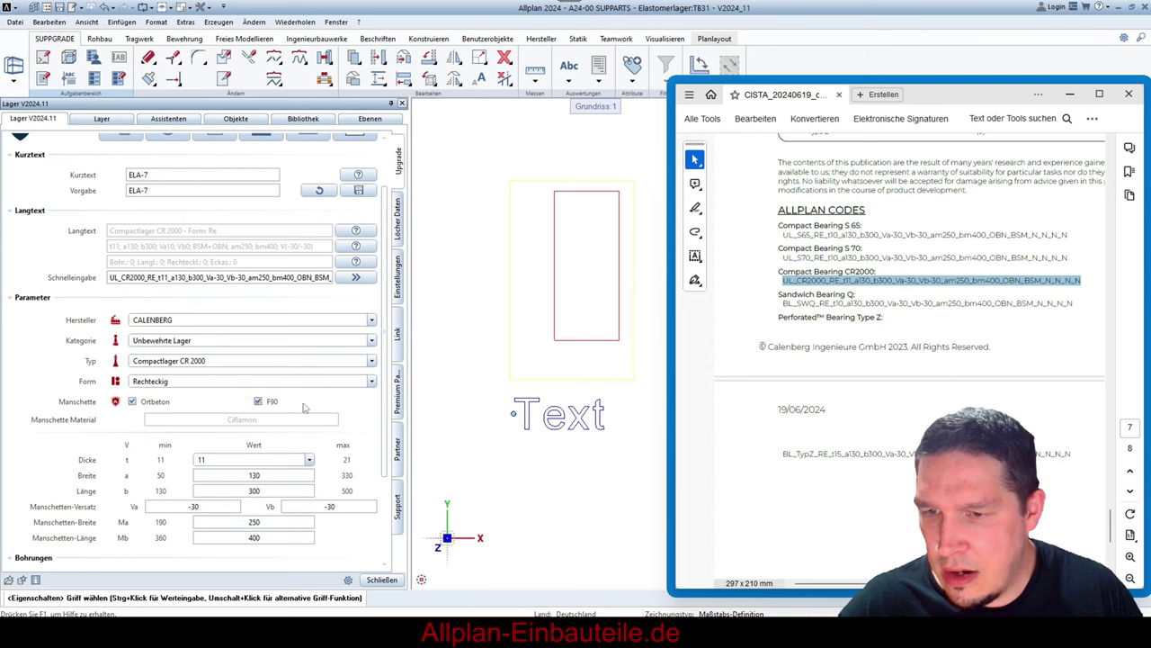
- Copy the Sandwich Bearing Q code from the report, apply it as the bearing's quick entry and refresh the parameters
left_click_drag(1076, 304, 781, 304)
right_click(782, 304)
left_click(823, 336)
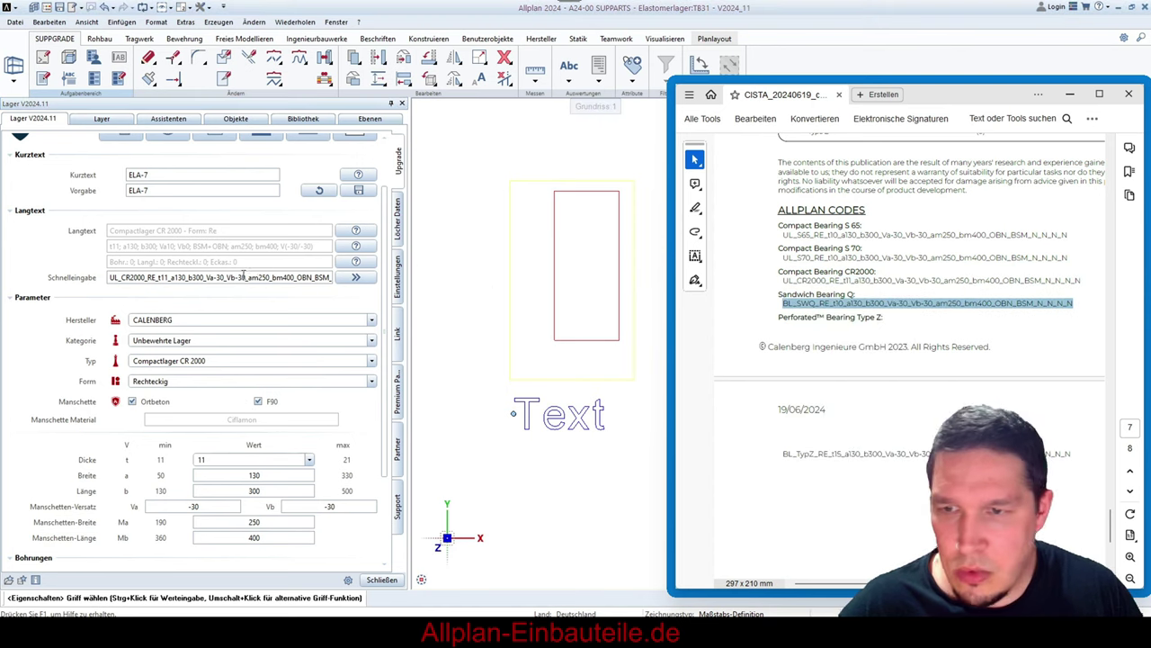
left_click(241, 277)
right_click(241, 277)
left_click(270, 301)
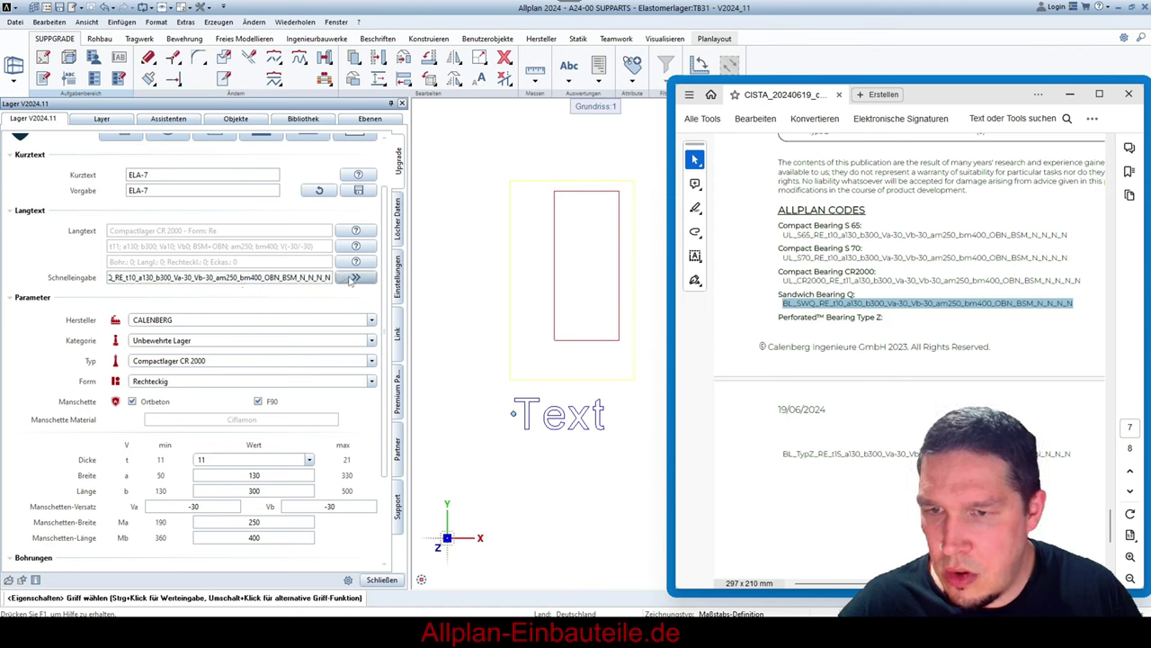
left_click(353, 279)
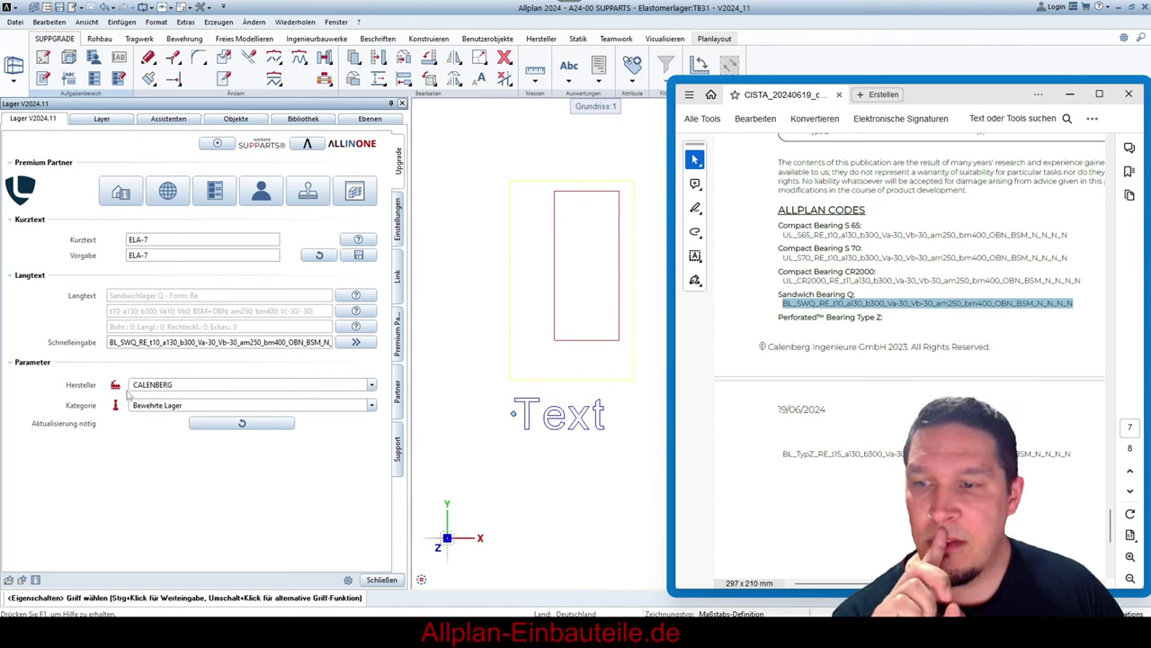
left_click(239, 423)
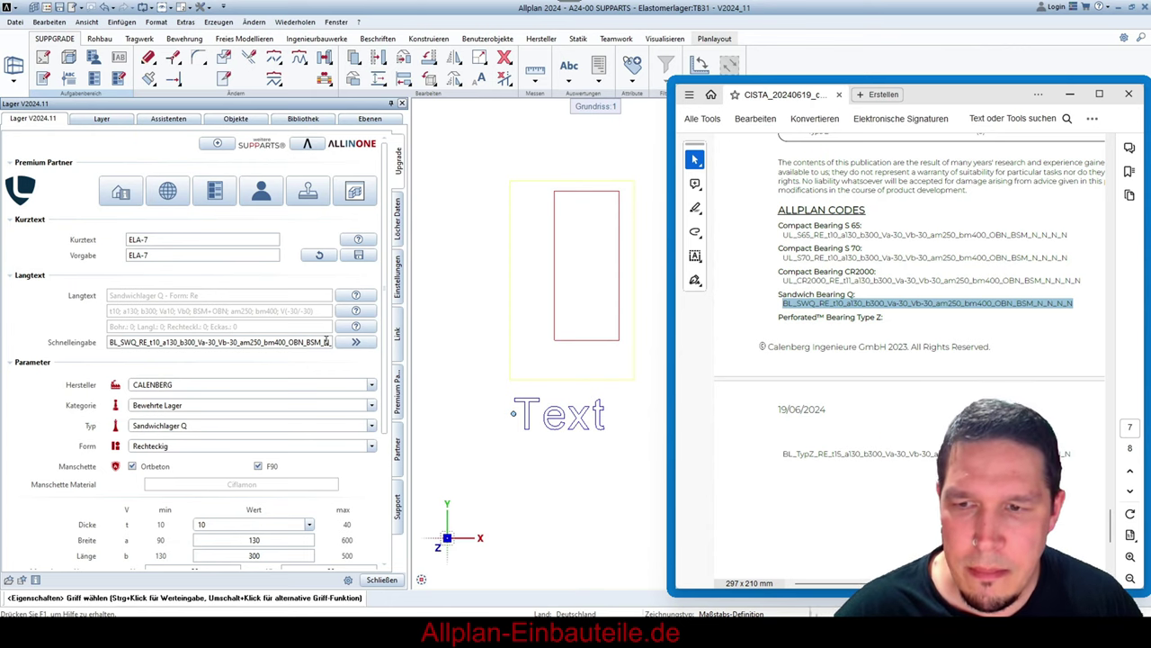
- Shorten OBN to N in the Sandwich Bearing Q quick-entry code and apply it to turn off the Ortbeton sleeve option
scroll(302, 378, "down", 3)
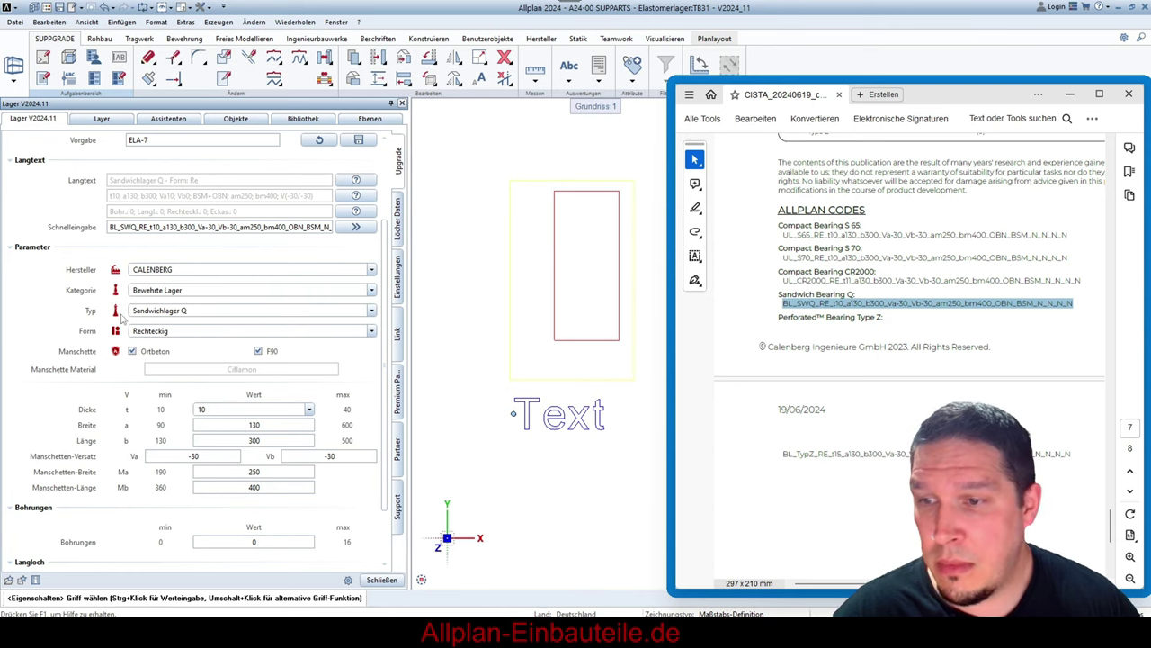
left_click(265, 227)
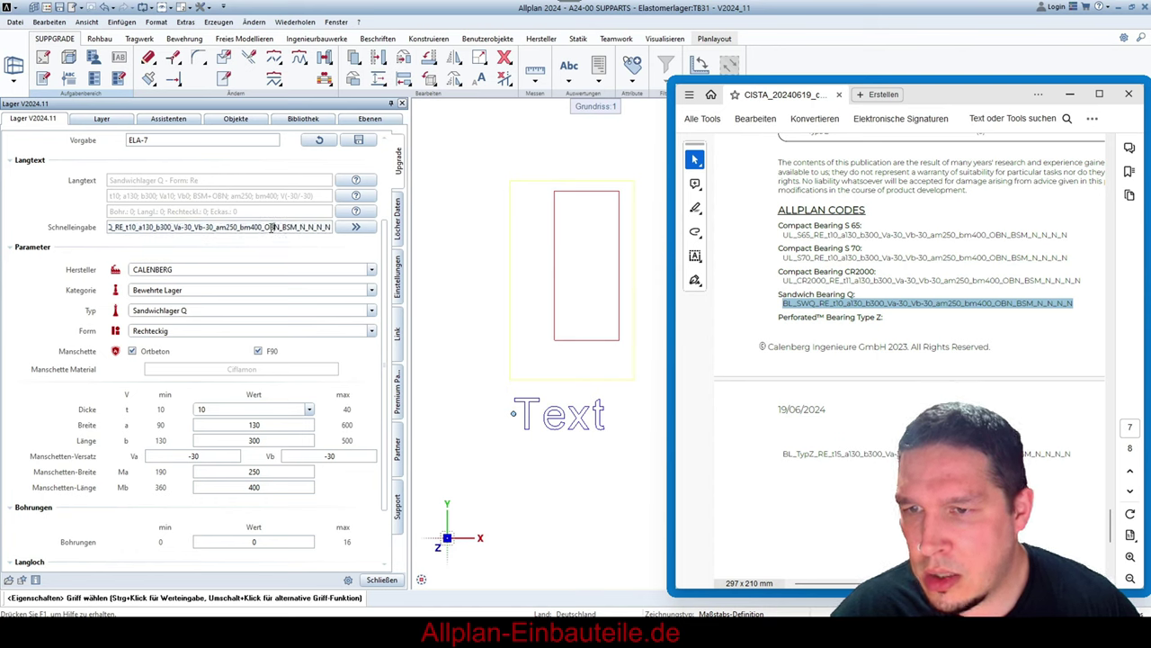
key("Delete")
key("Delete")
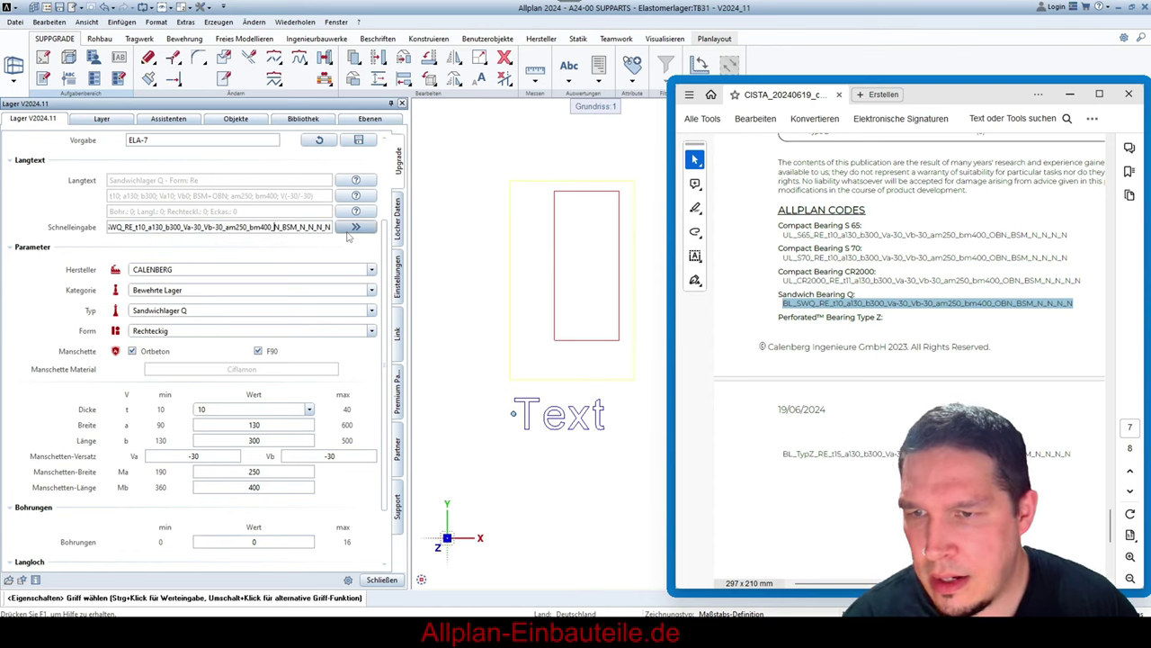
left_click(356, 228)
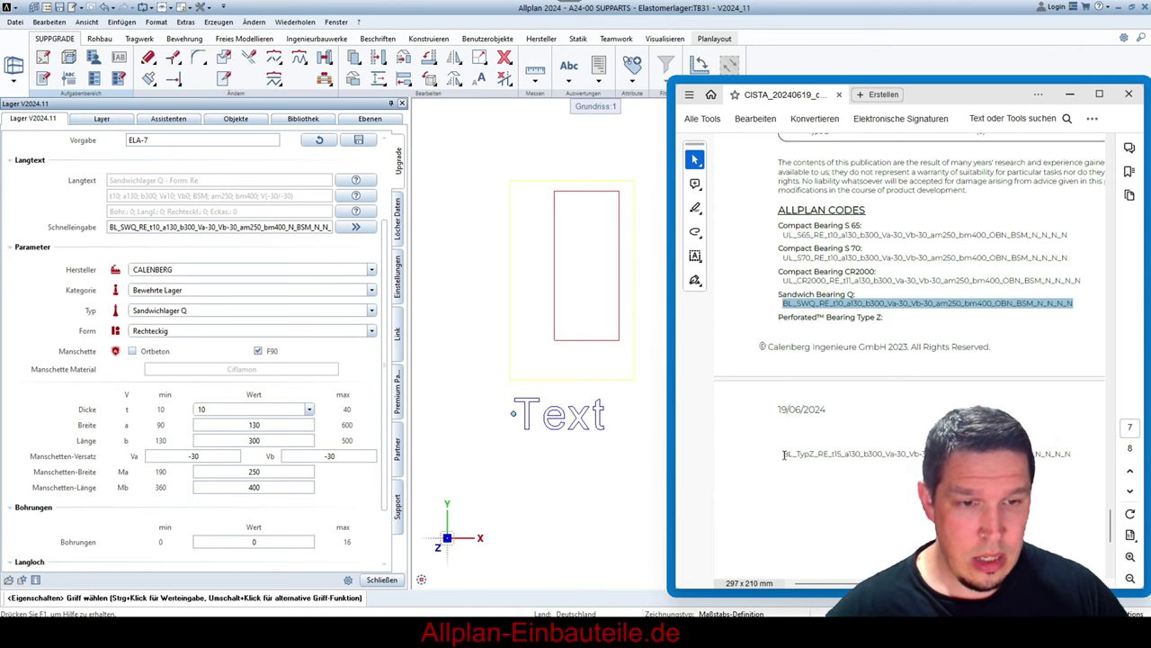
- Copy the Perforated Bearing Type Z code from the PDF report and apply it as the ELA-7 bearing's quick entry
left_click_drag(784, 454, 1046, 461)
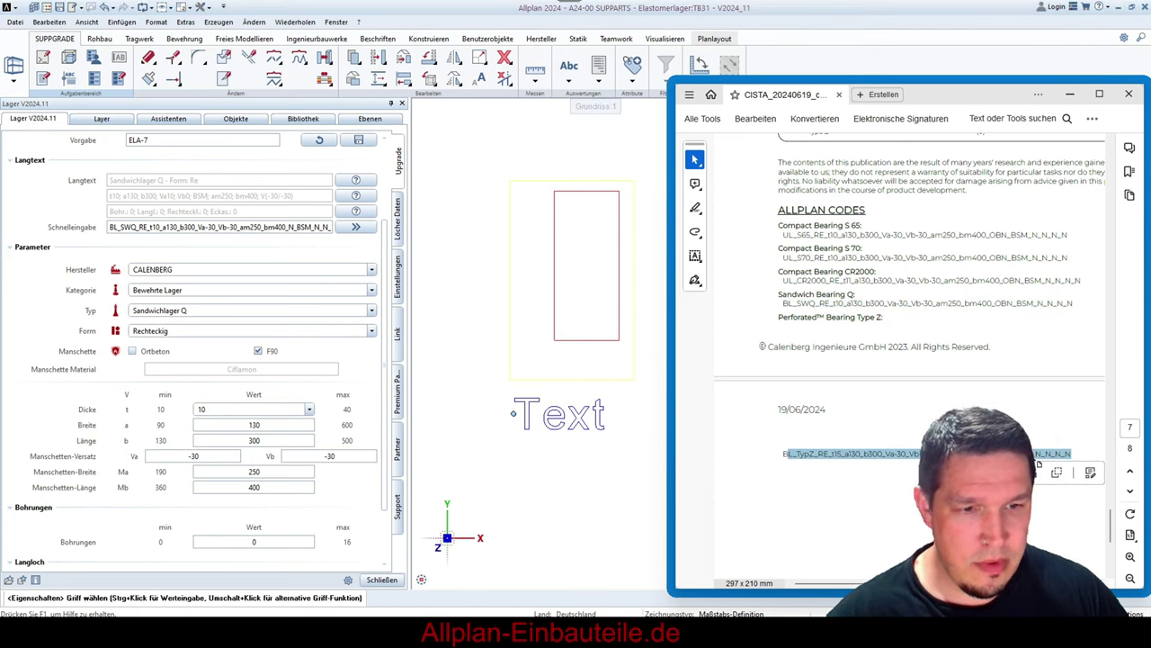
left_click(789, 452)
left_click_drag(784, 454, 1068, 454)
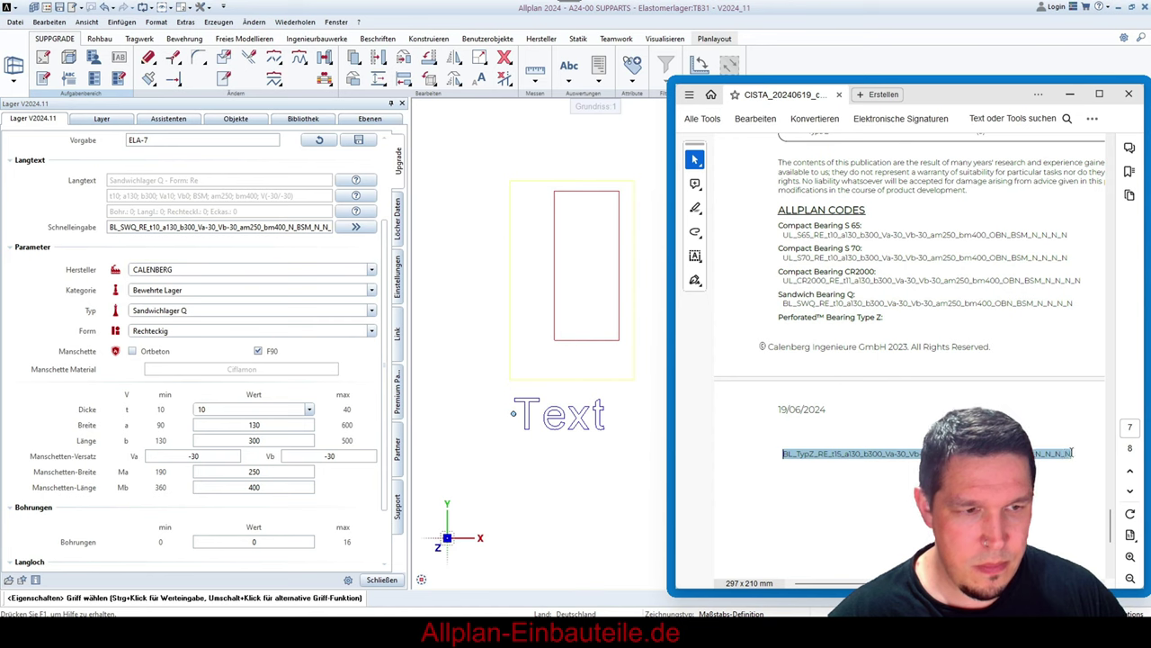
left_click(371, 228)
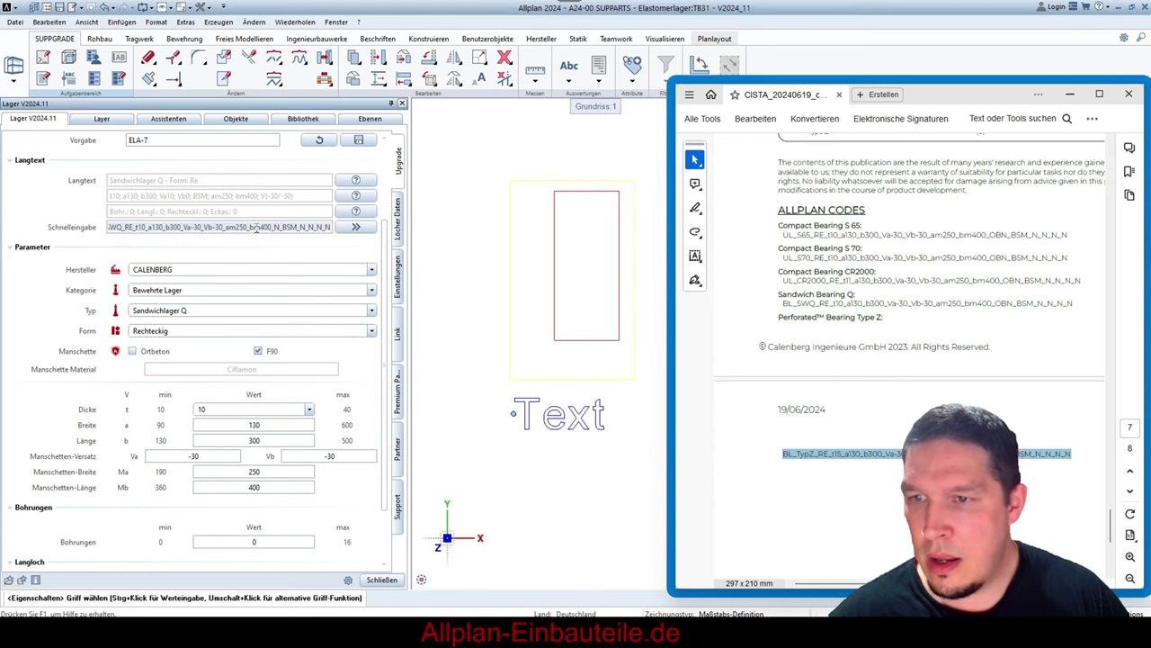
left_click(371, 228)
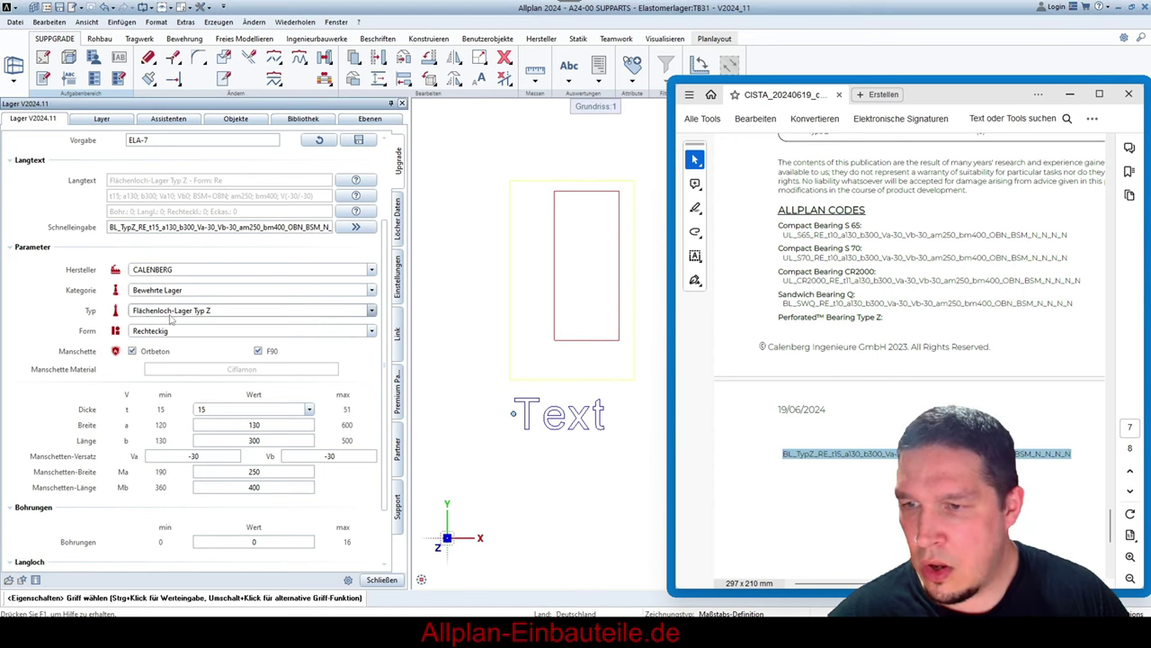